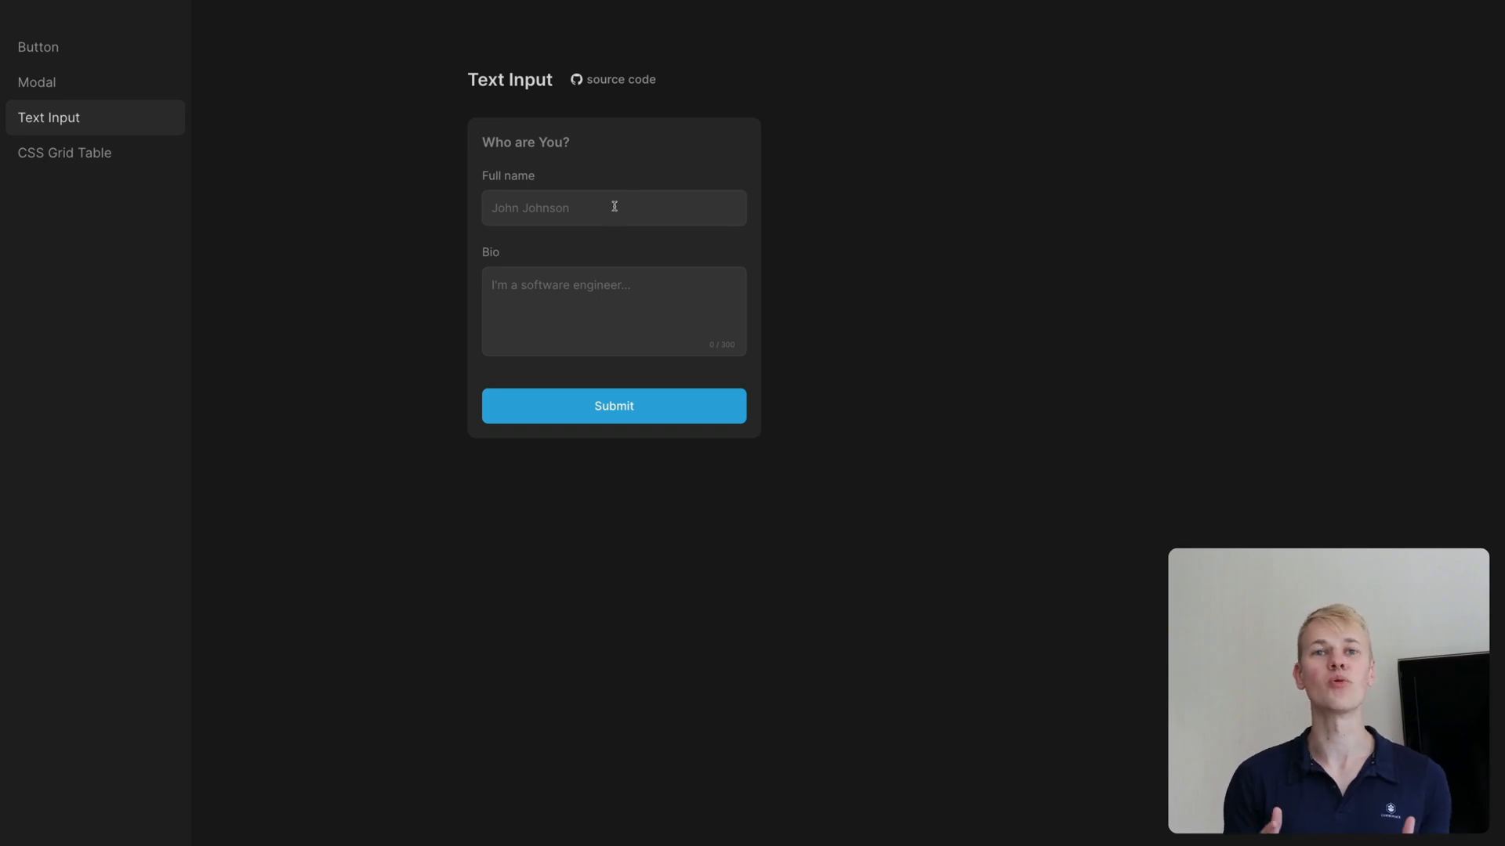
Step: Enter the full name, leave Bio empty and submit to trigger the required-field error
{"action": "left_click", "coordinate": [614, 206]}
{"action": "type", "text": "Radzion "}
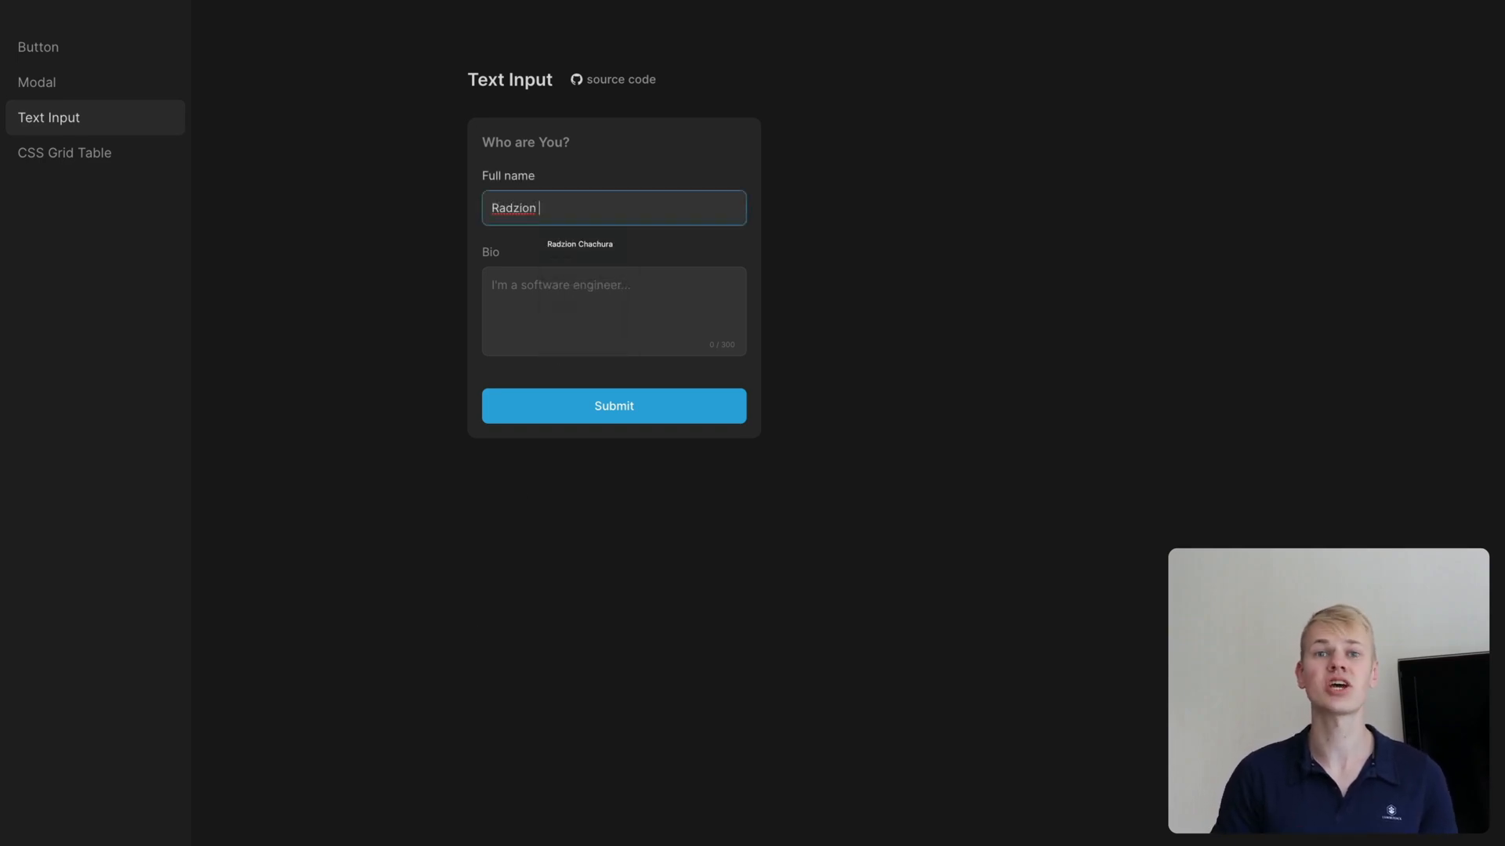
{"action": "type", "text": "Chachura"}
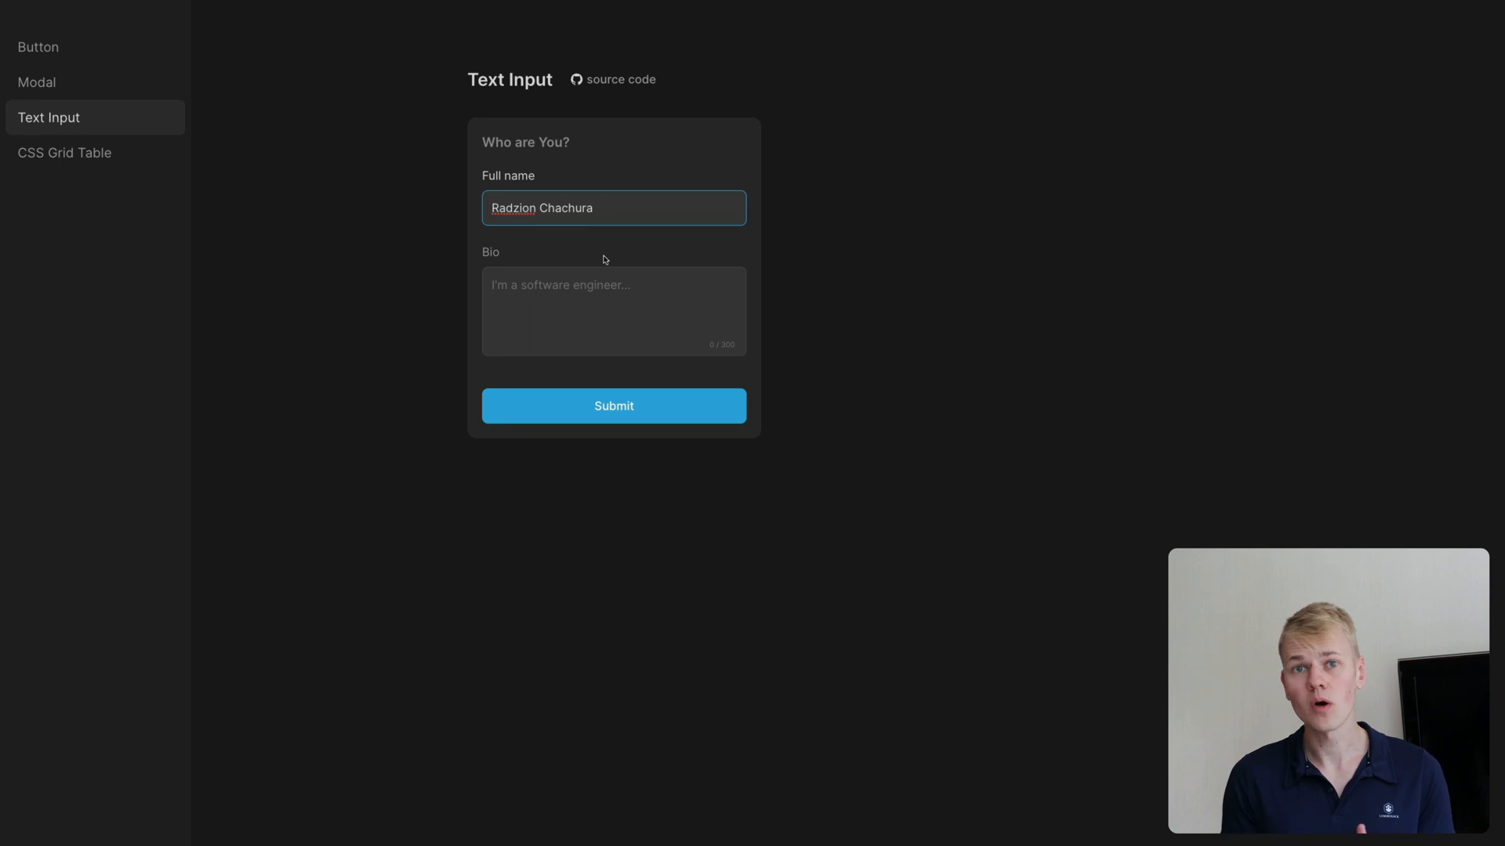
{"action": "left_click", "coordinate": [625, 291]}
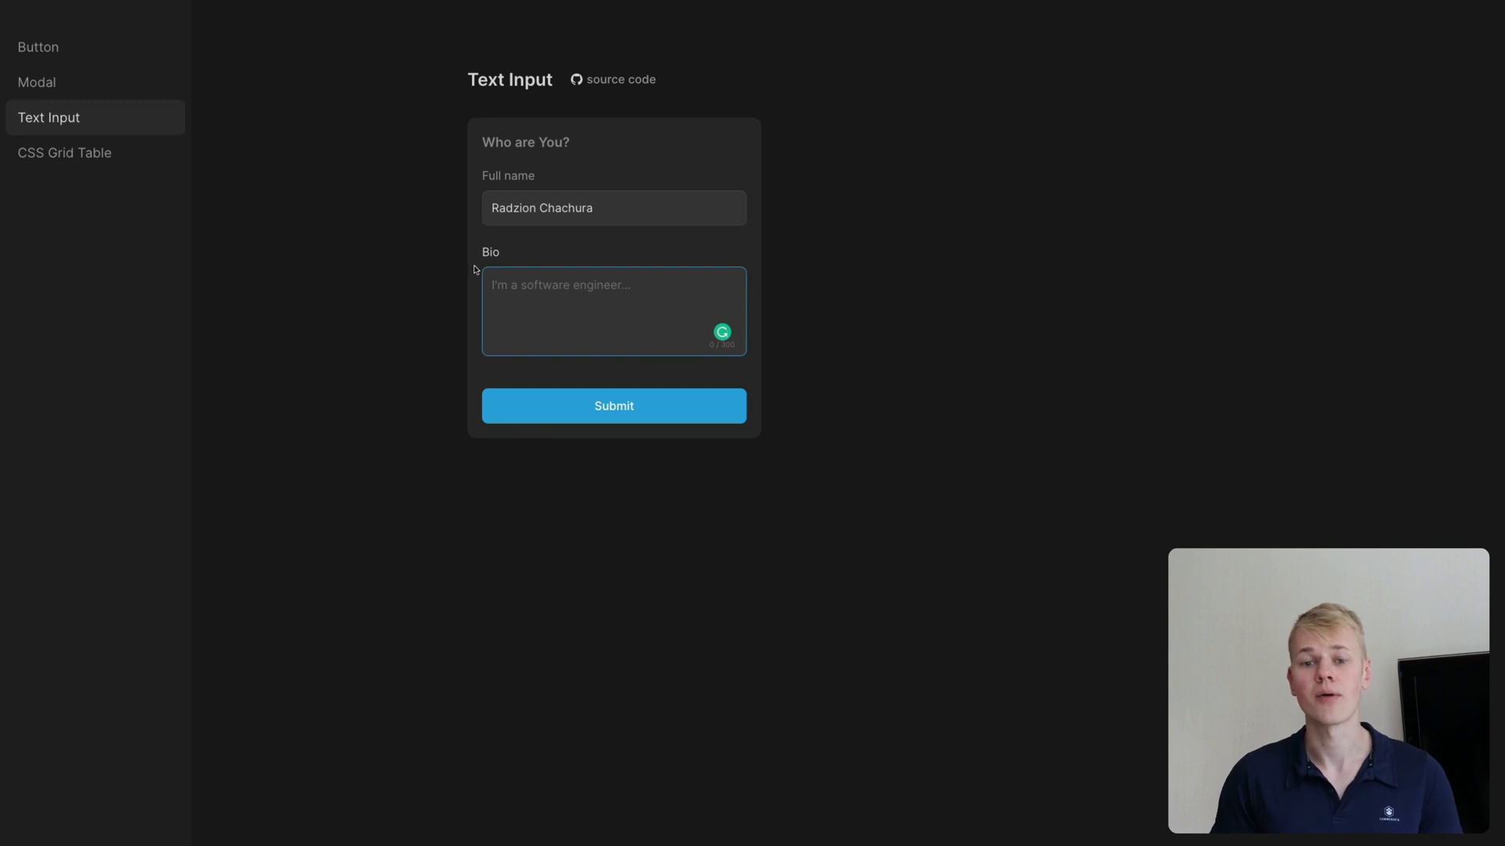
{"action": "left_click", "coordinate": [612, 208]}
{"action": "left_click", "coordinate": [548, 312]}
{"action": "left_click", "coordinate": [569, 419]}
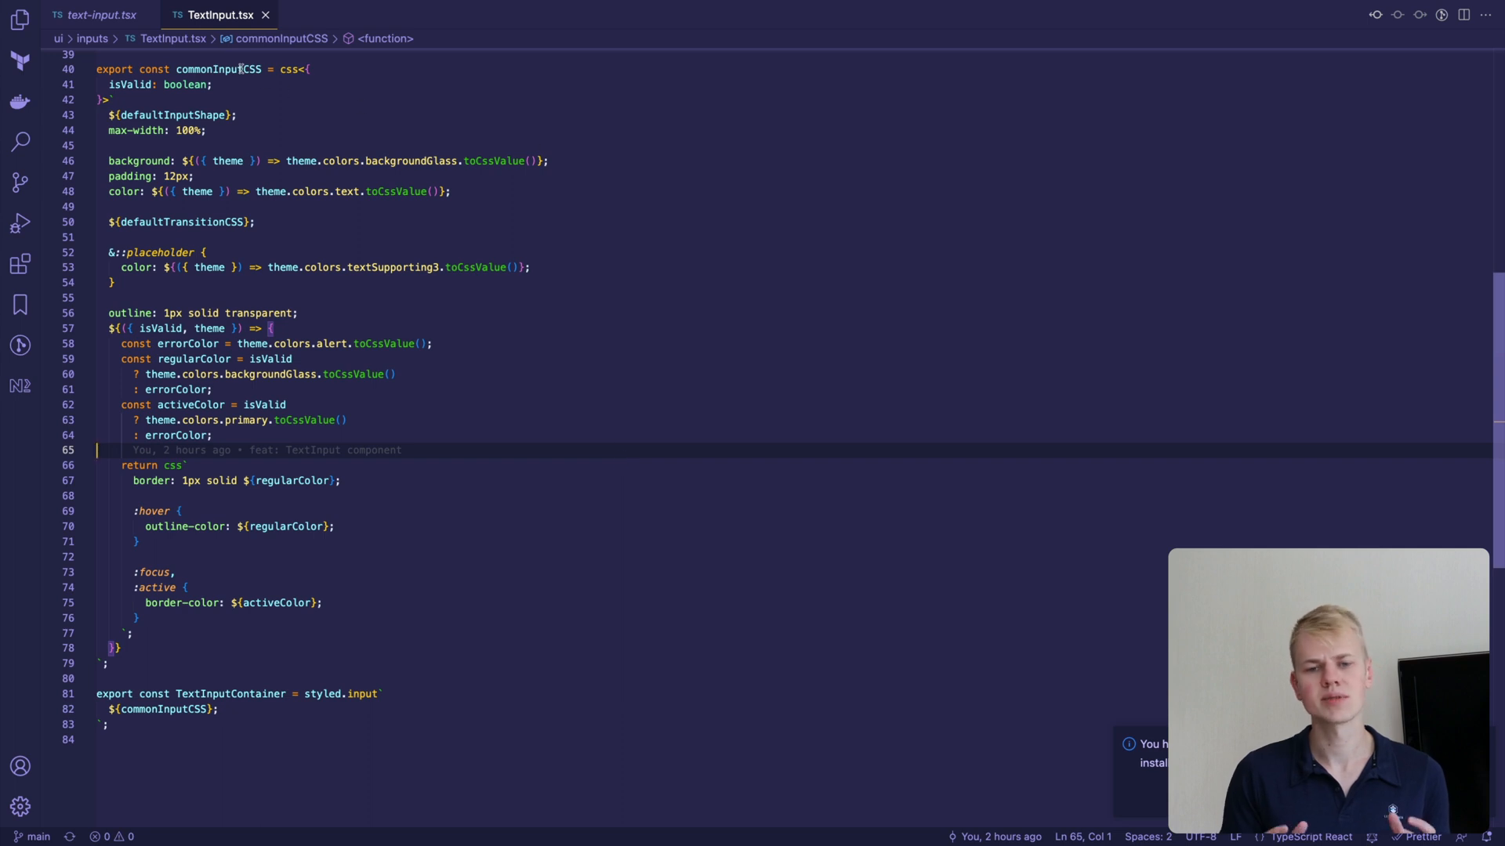
Step: Inspect commonInputCSS and jump to the defaultInputShape definition, then return to TextInput.tsx
{"action": "double_click", "coordinate": [242, 68]}
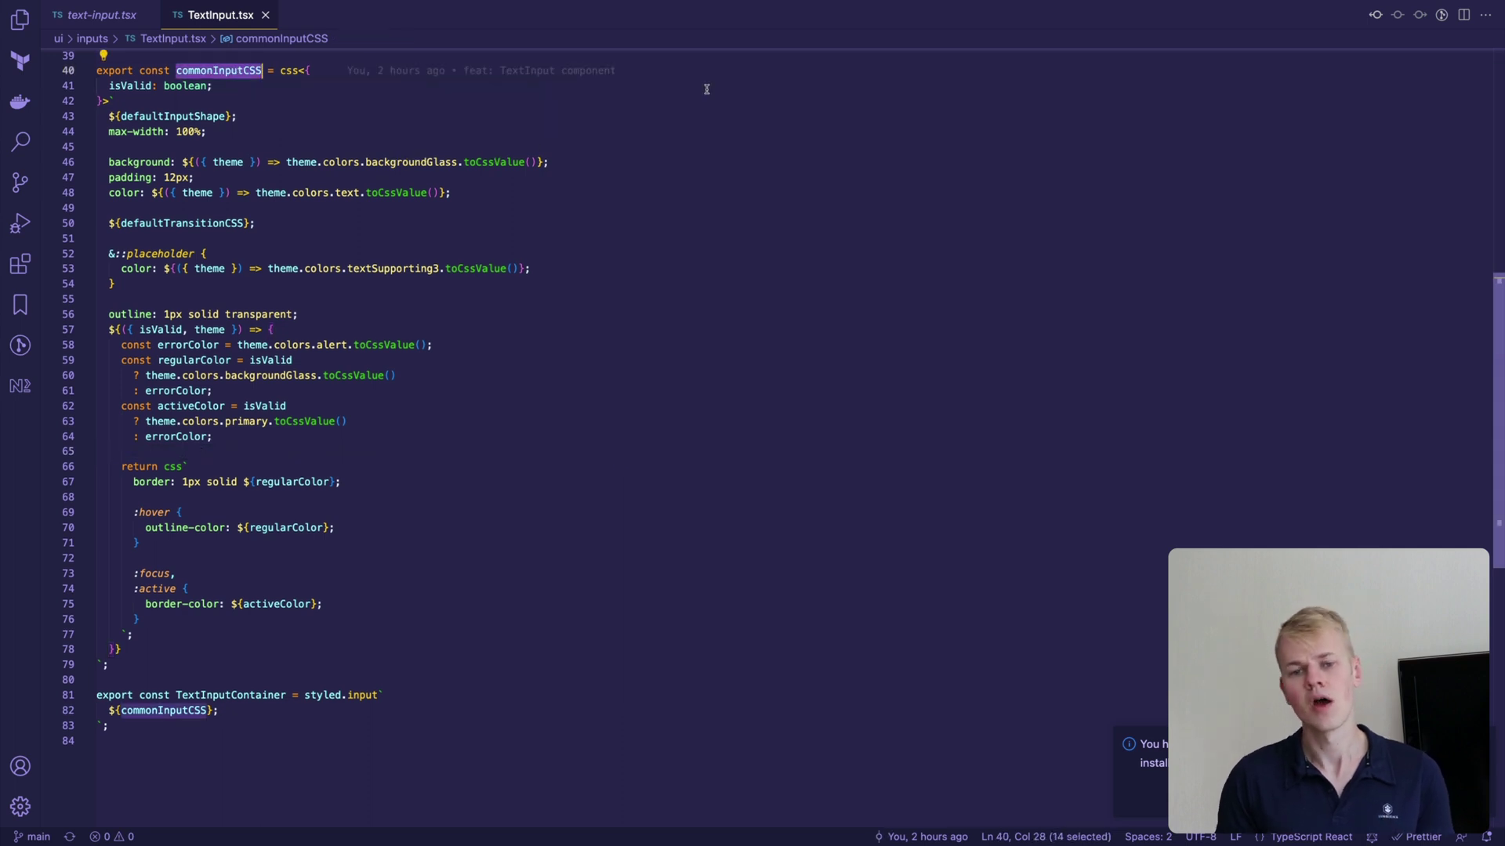
{"action": "right_click", "coordinate": [276, 114]}
{"action": "left_click", "coordinate": [304, 123]}
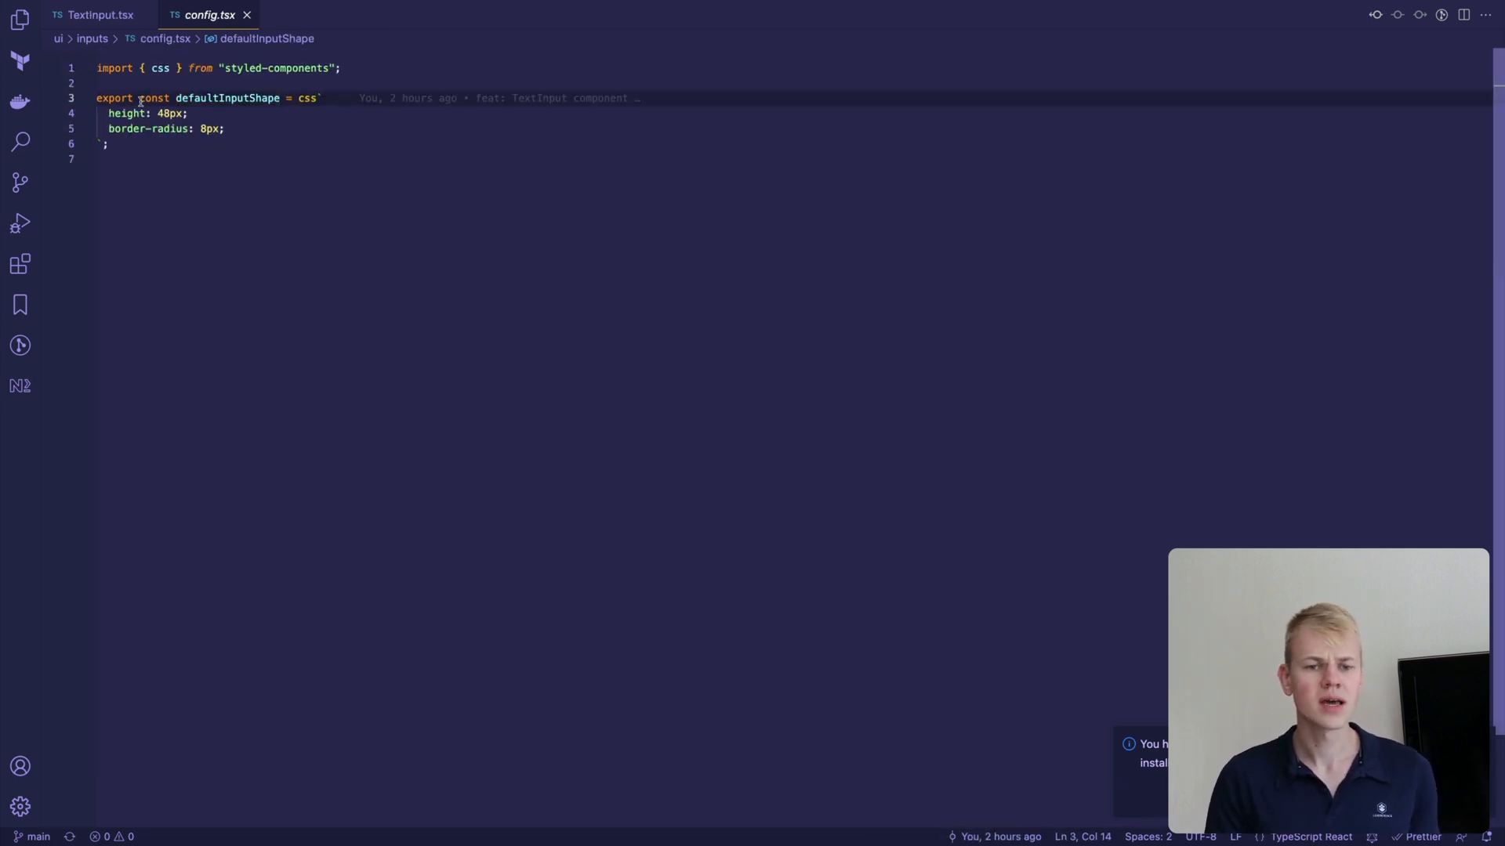
{"action": "left_click", "coordinate": [99, 14]}
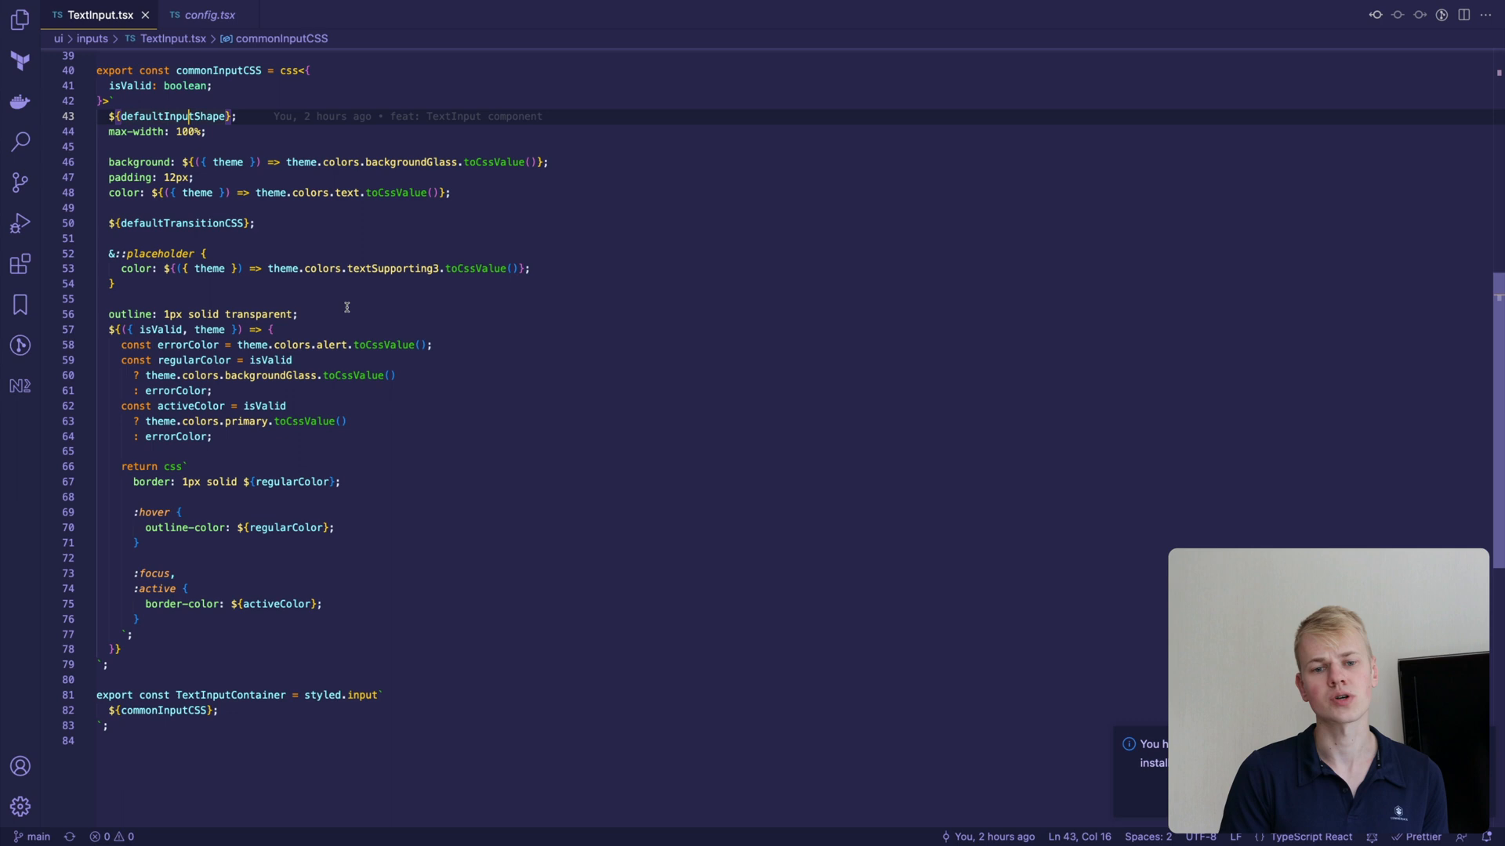
{"action": "left_click", "coordinate": [415, 261]}
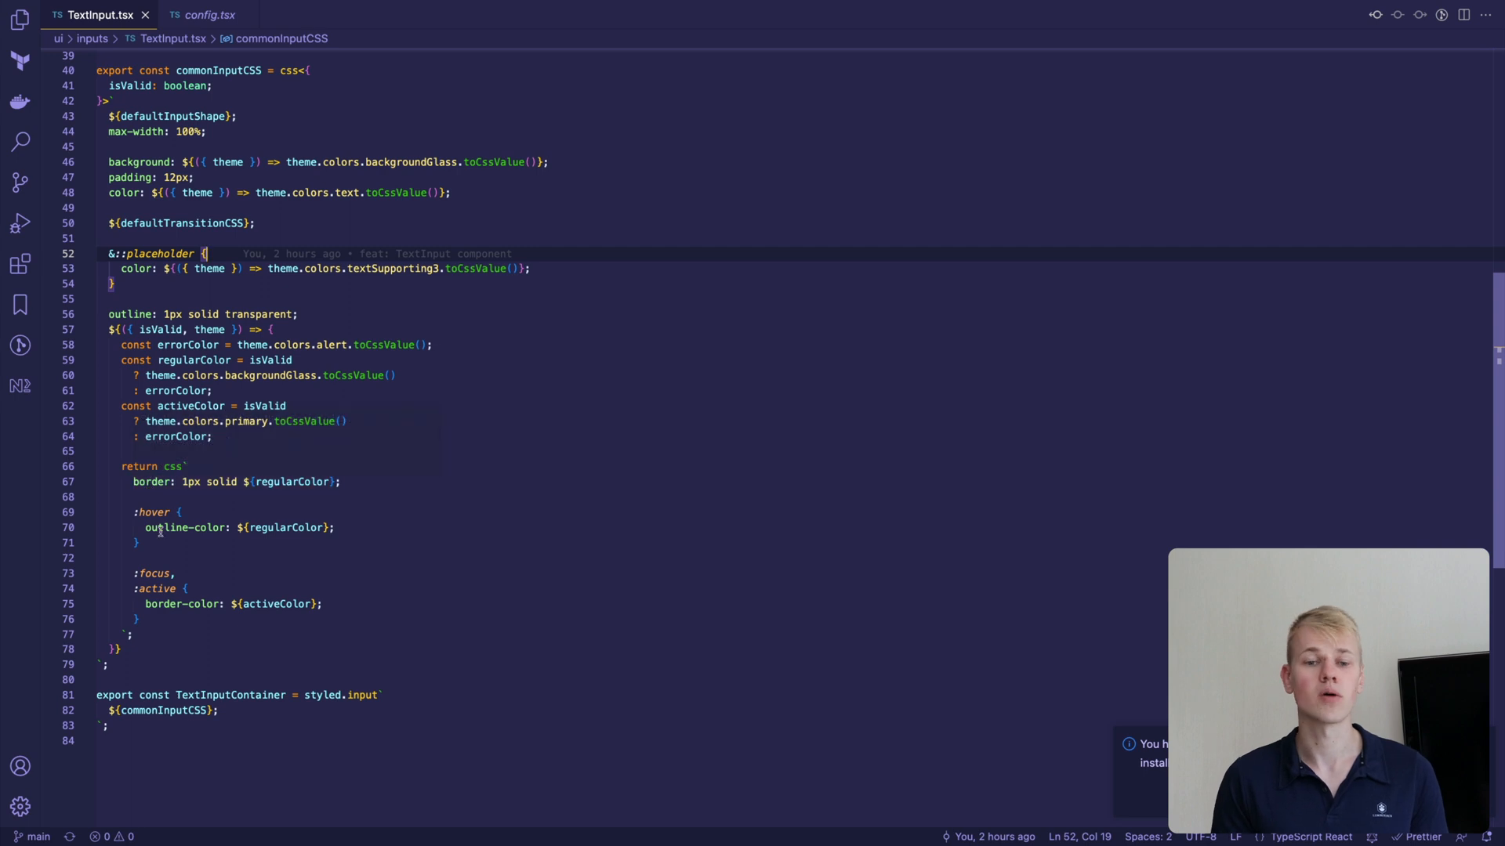
Step: Check that TextInputContainer reuses commonInputCSS and switch to TextArea.tsx
{"action": "double_click", "coordinate": [230, 694]}
{"action": "double_click", "coordinate": [181, 710]}
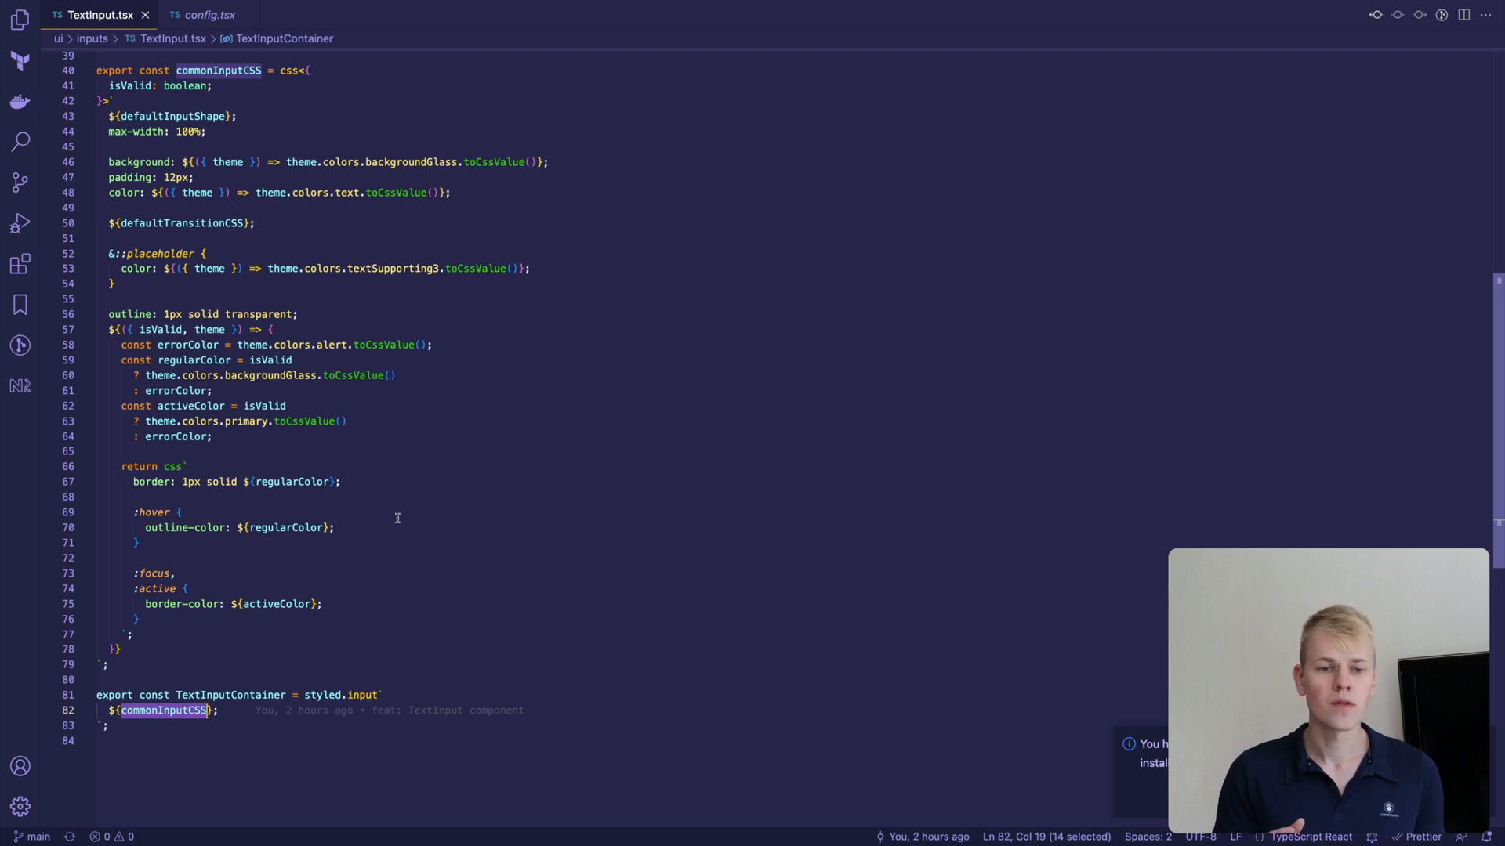
{"action": "key", "text": "ctrl+minus"}
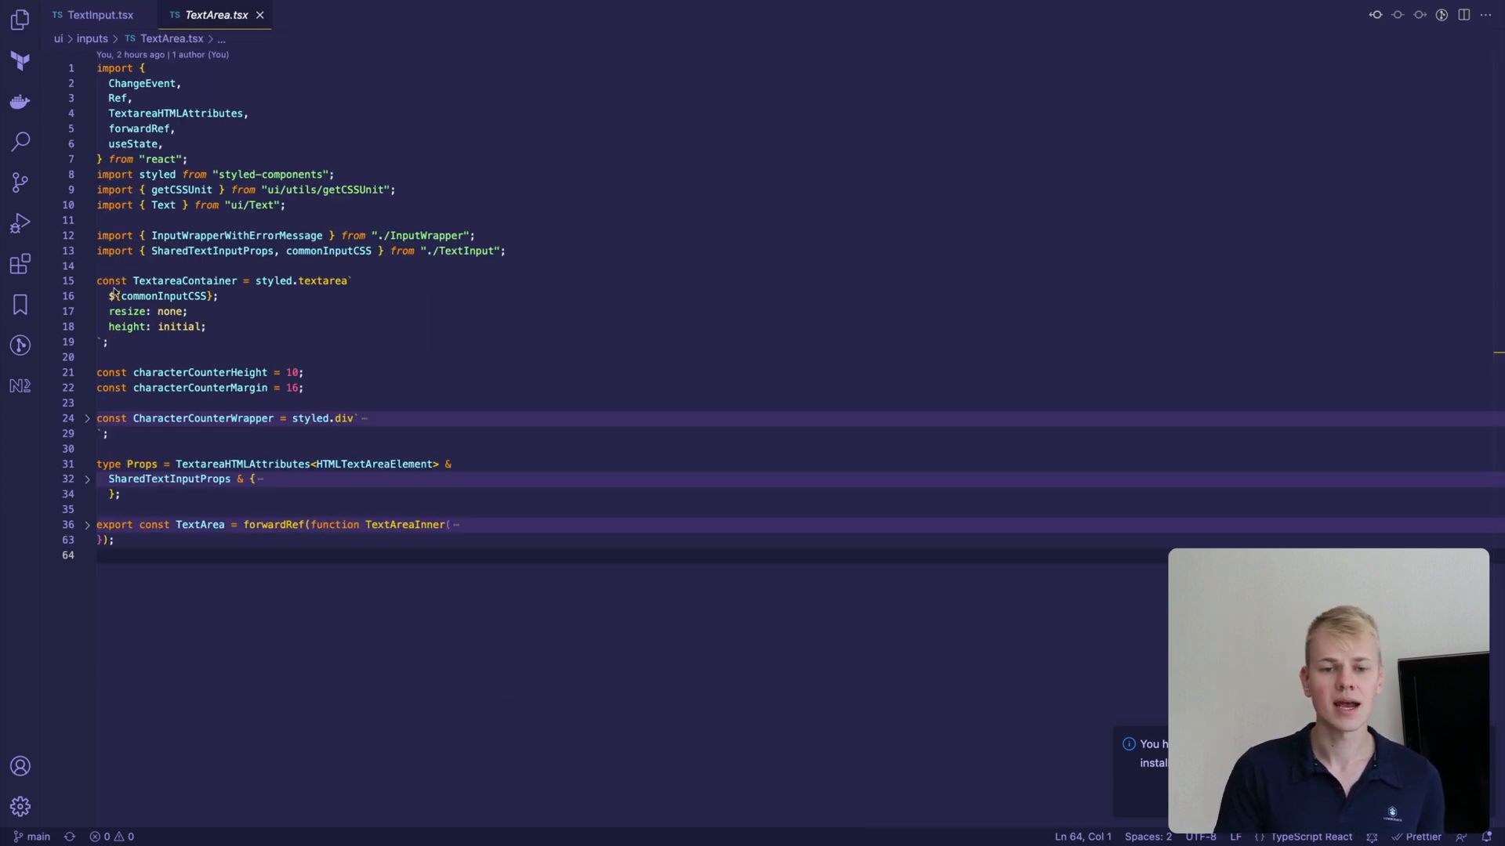
Step: Change the Bio textarea's rows attribute from 4 to 10 in DevTools, then return to the code
{"action": "left_click", "coordinate": [112, 312]}
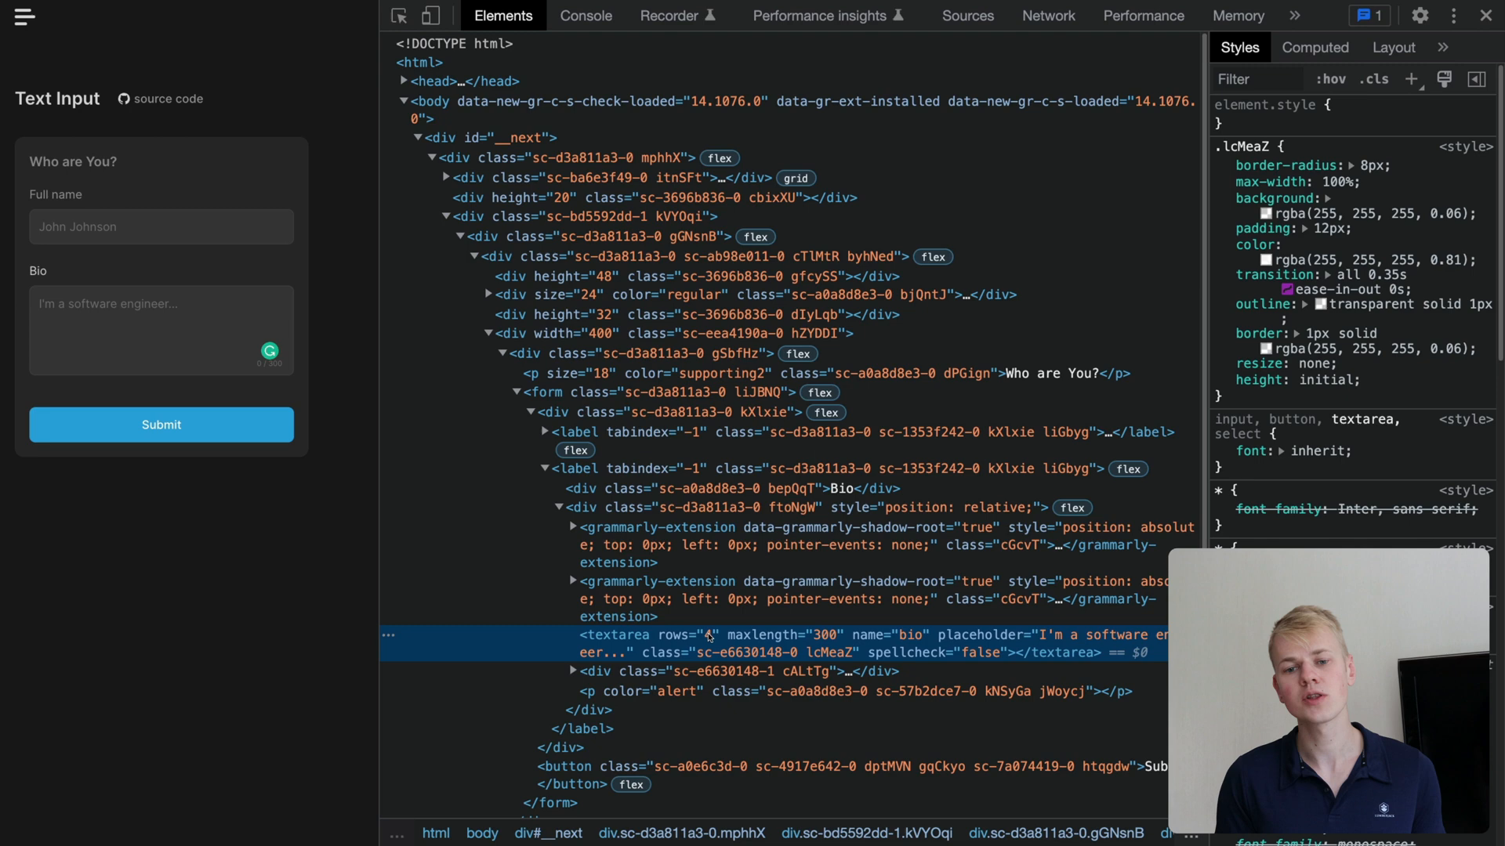
{"action": "double_click", "coordinate": [709, 636]}
{"action": "type", "text": "10"}
{"action": "key", "text": "Return"}
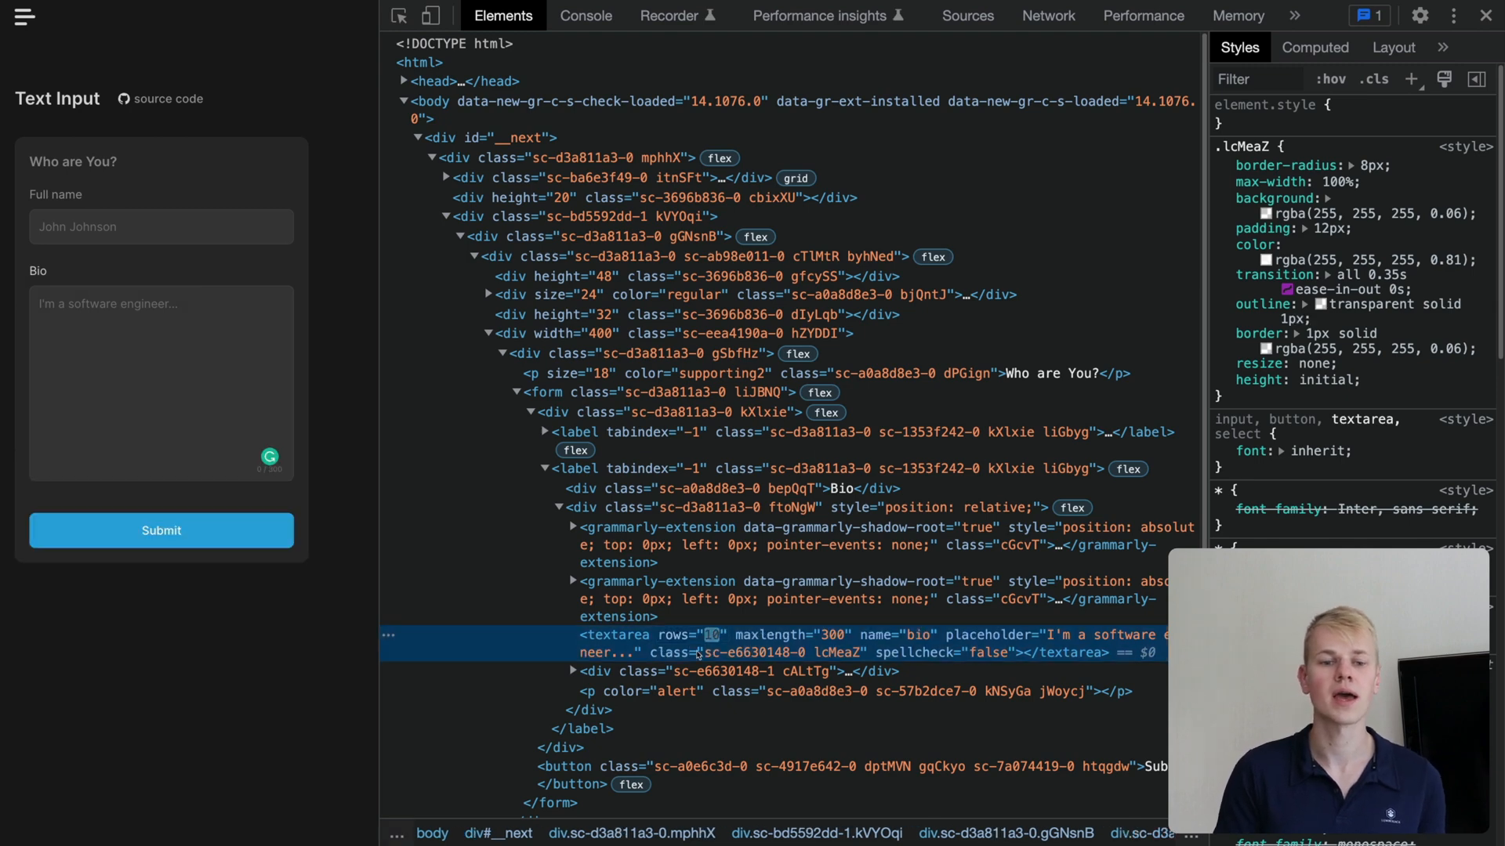
{"action": "key", "text": "alt+Tab"}
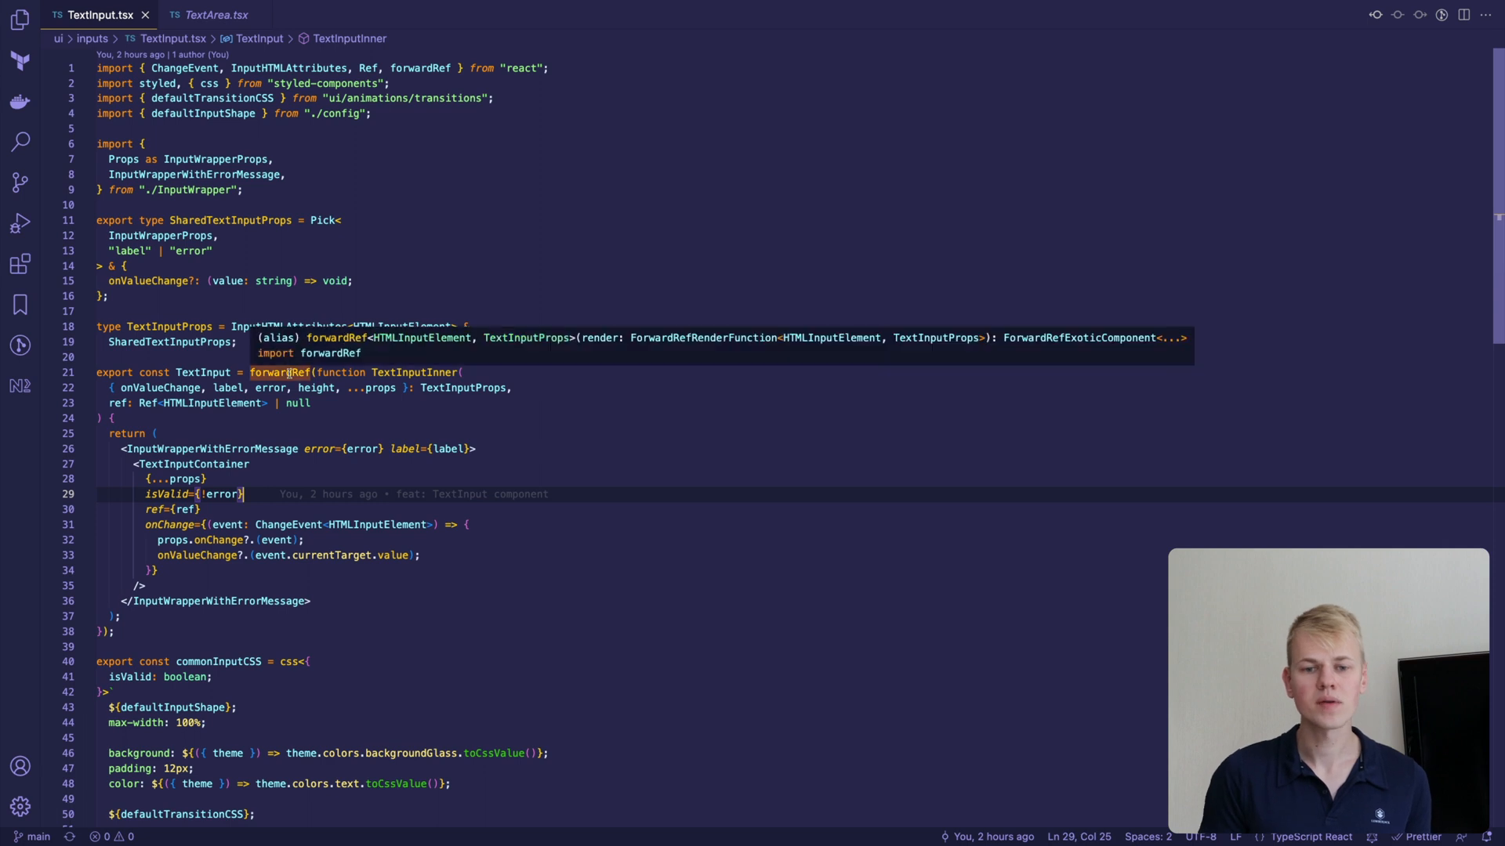
{"action": "double_click", "coordinate": [282, 373]}
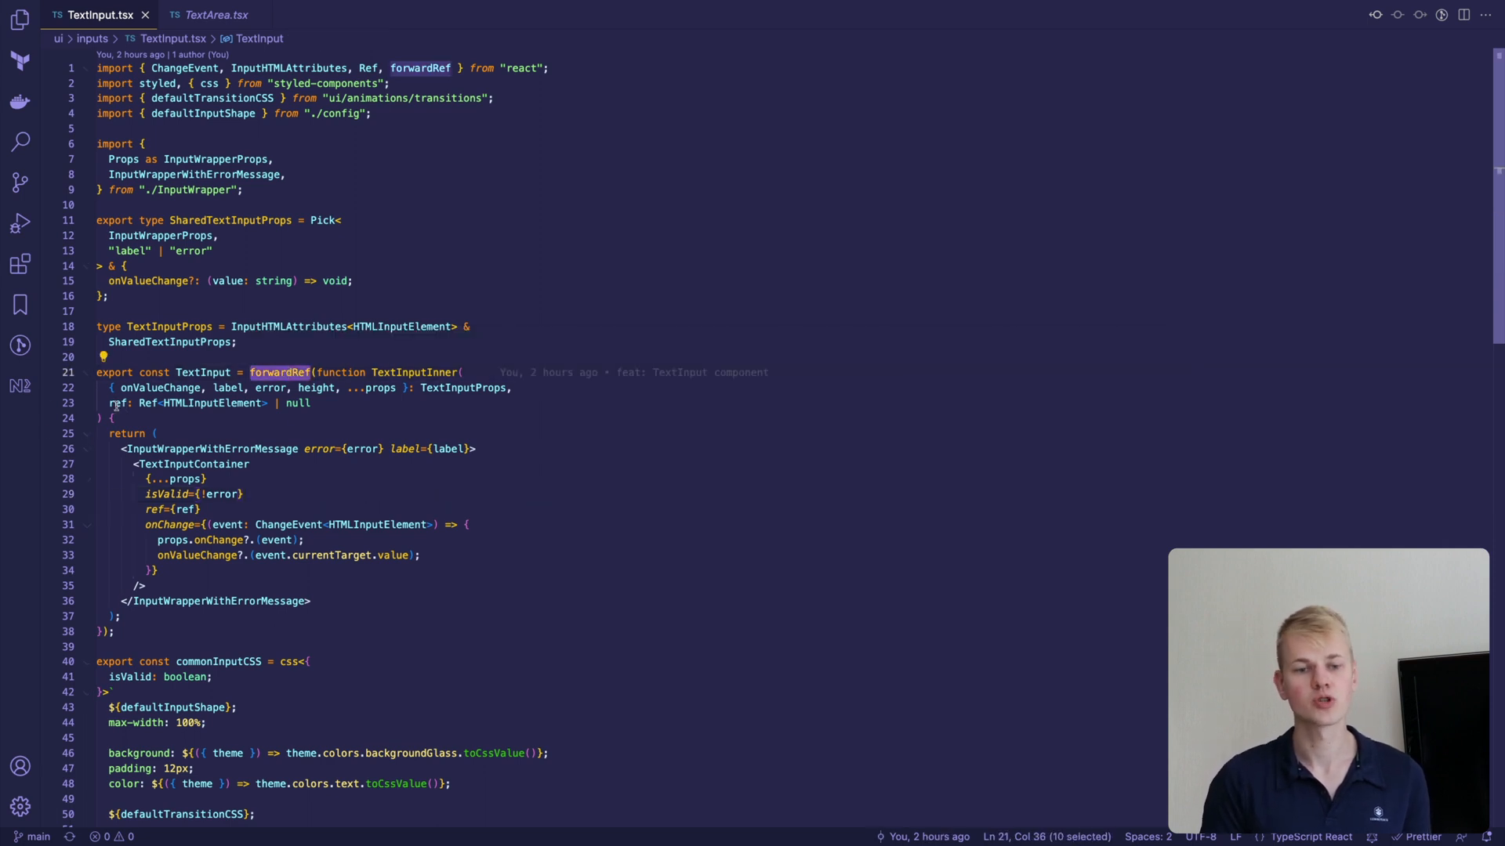
{"action": "double_click", "coordinate": [211, 402]}
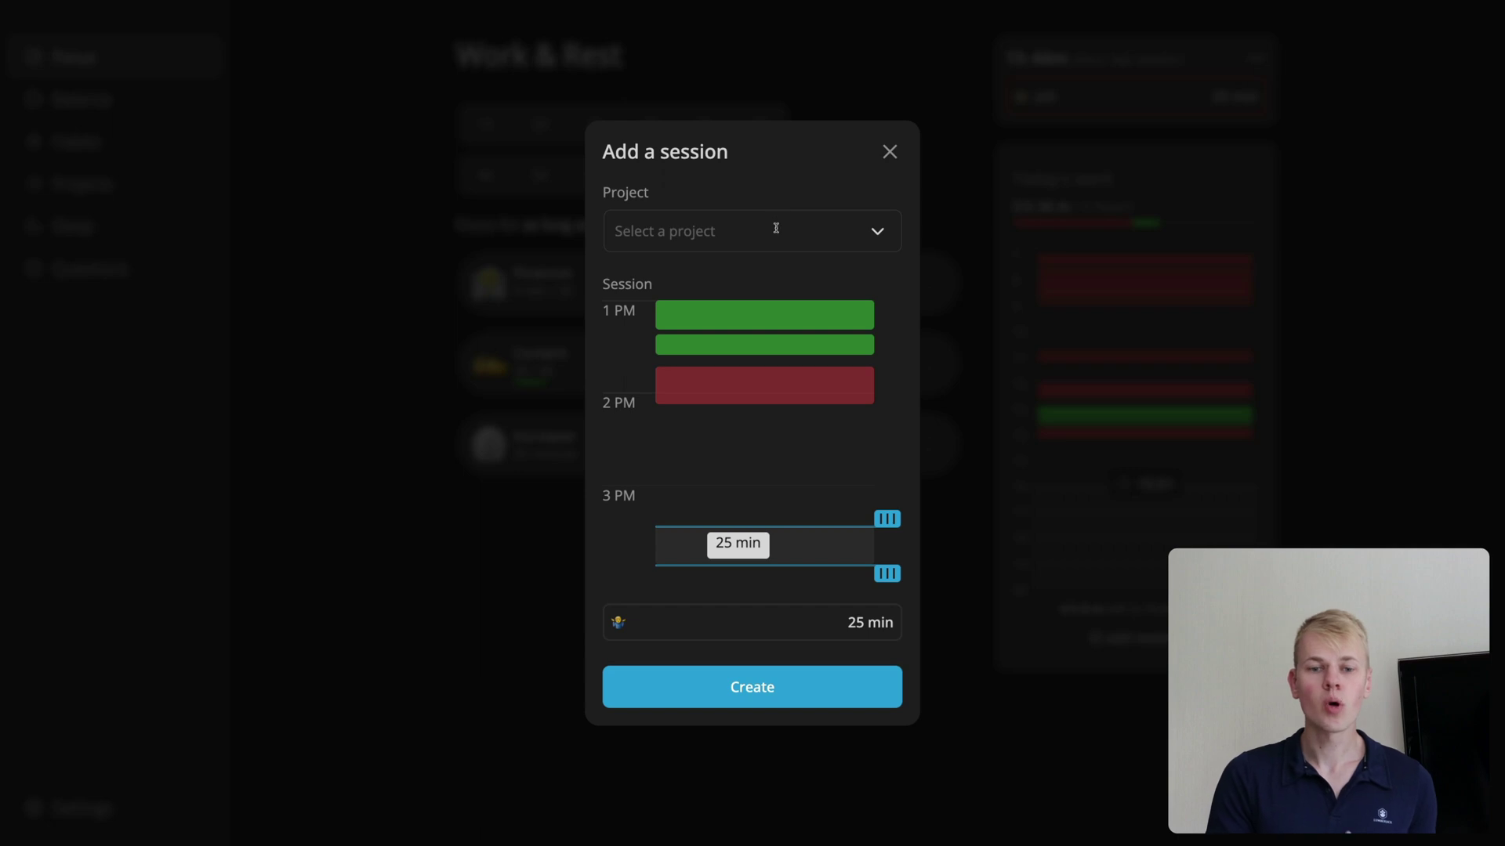
{"action": "left_click", "coordinate": [774, 232]}
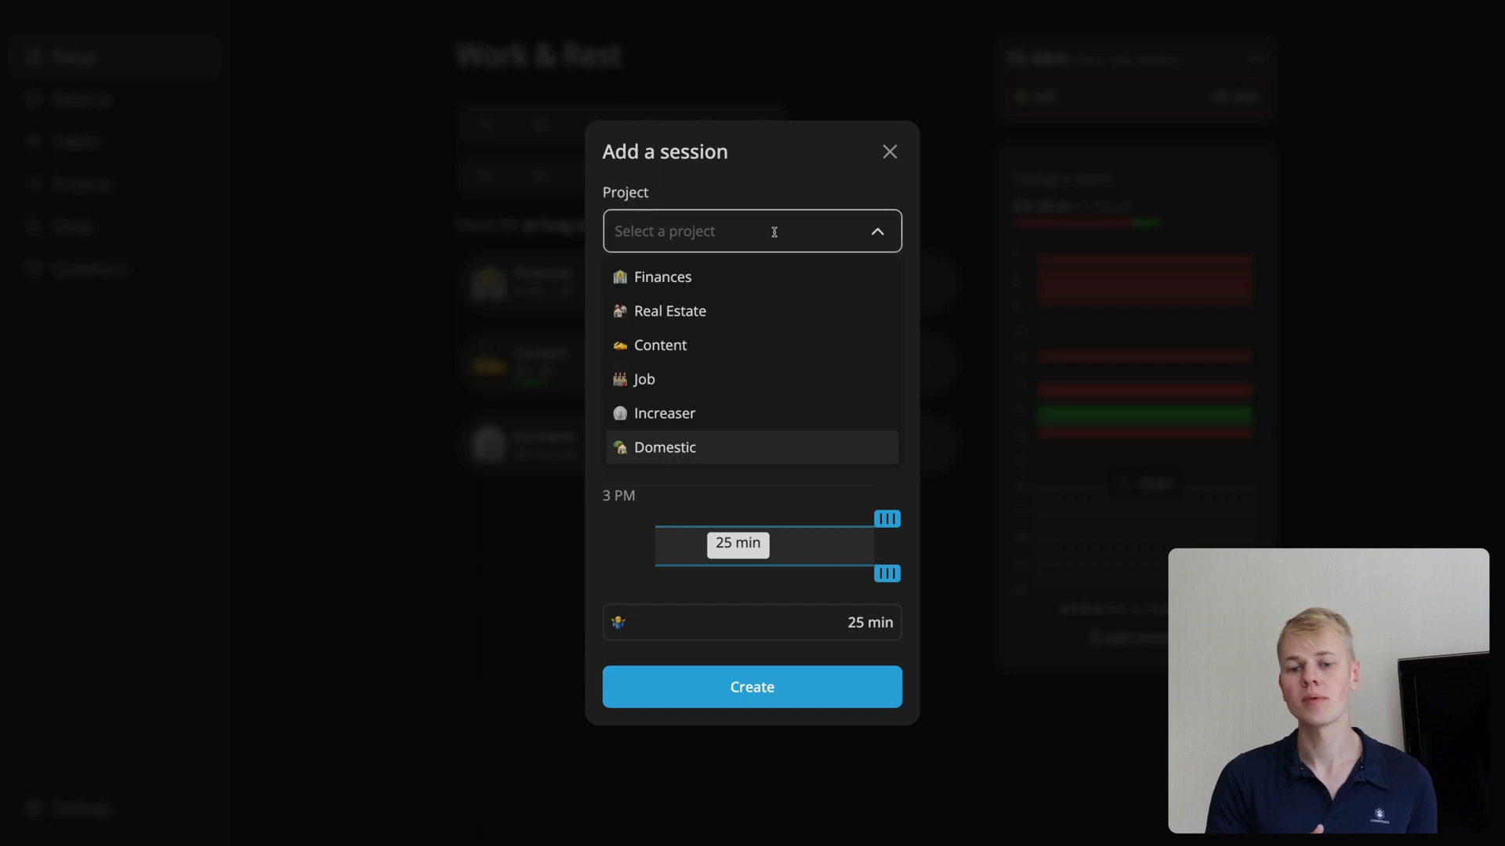
{"action": "type", "text": "R"}
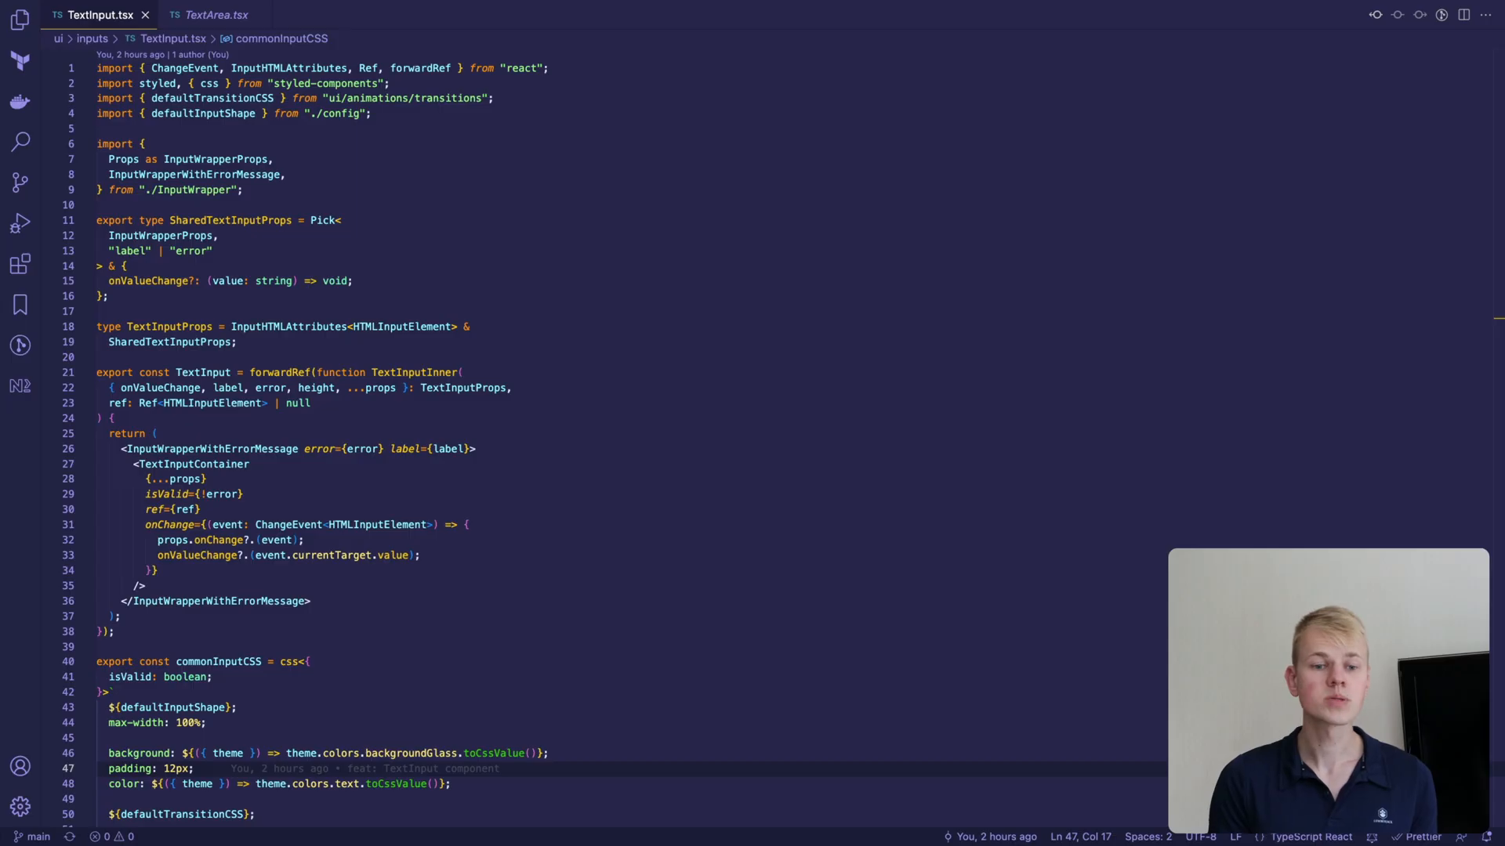
{"action": "double_click", "coordinate": [129, 251]}
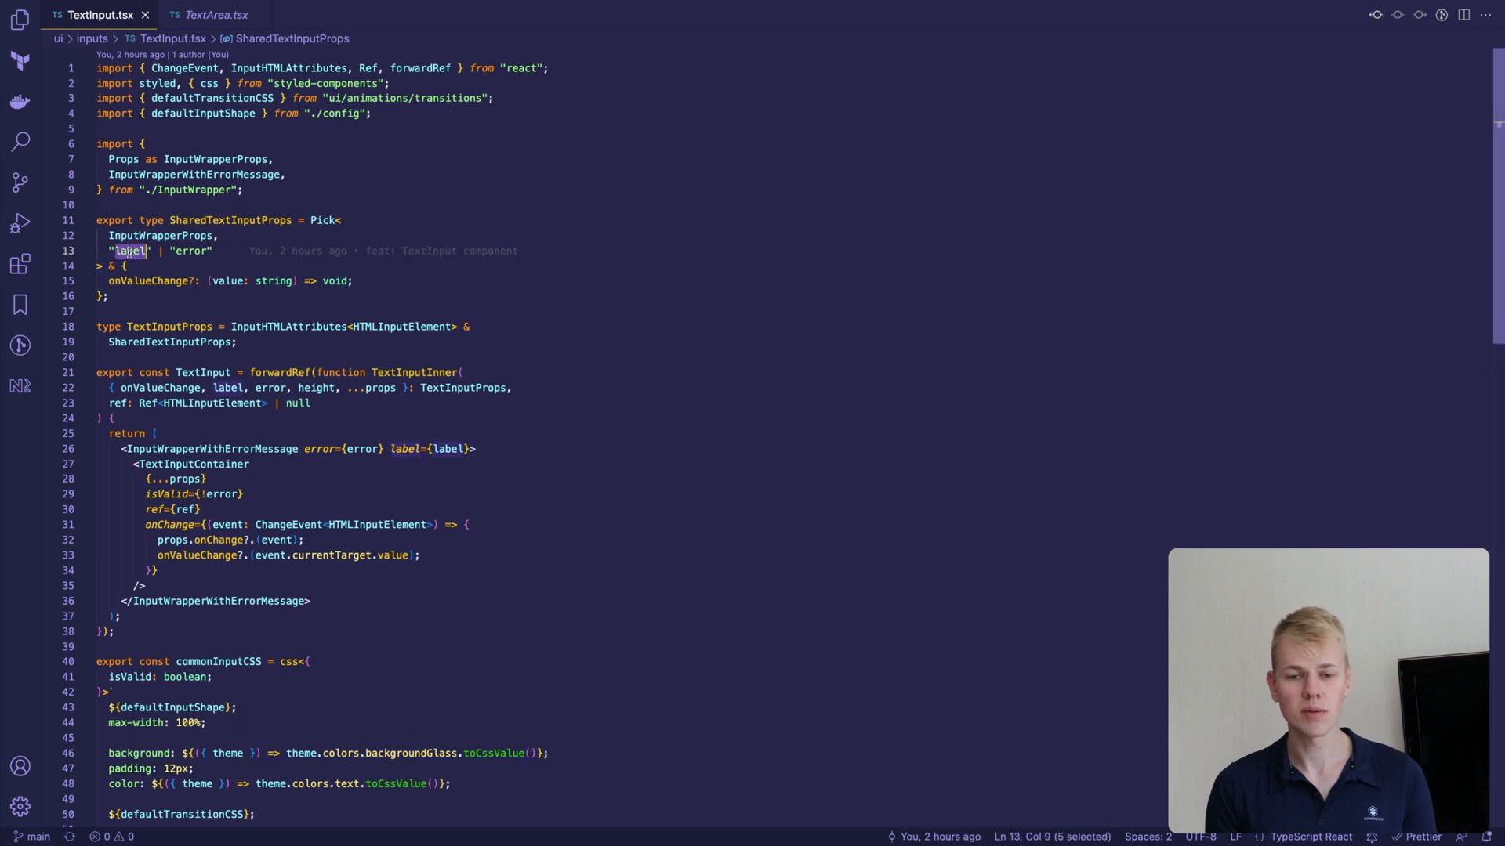
{"action": "double_click", "coordinate": [192, 250]}
{"action": "left_click", "coordinate": [158, 281]}
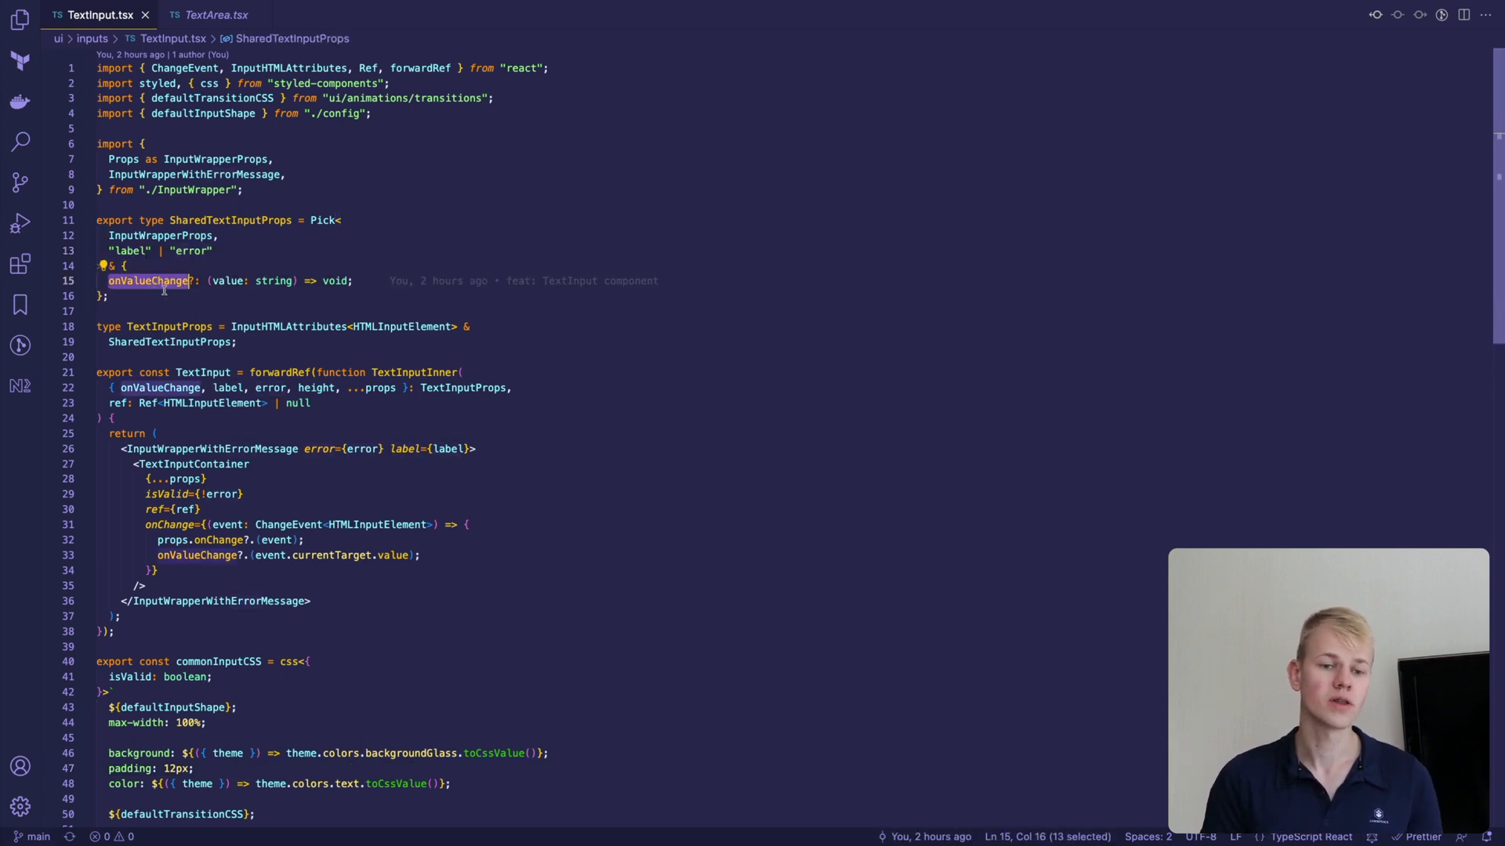
{"action": "left_click", "coordinate": [168, 524]}
{"action": "double_click", "coordinate": [169, 525]}
{"action": "double_click", "coordinate": [200, 555]}
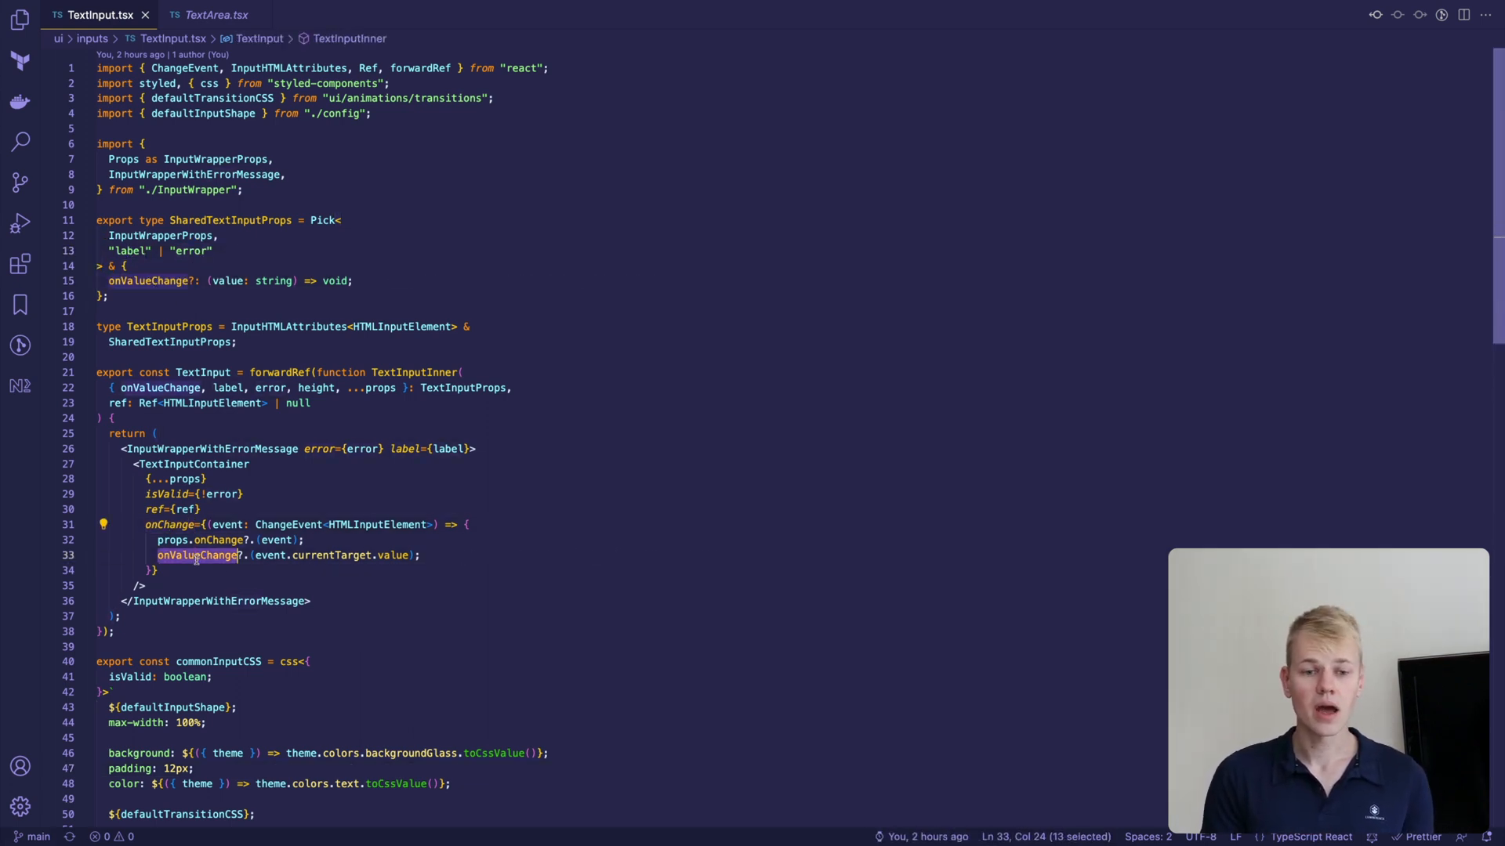
Step: Jump to InputWrapperWithErrorMessage and review its label color and focus-within styles
{"action": "right_click", "coordinate": [294, 448]}
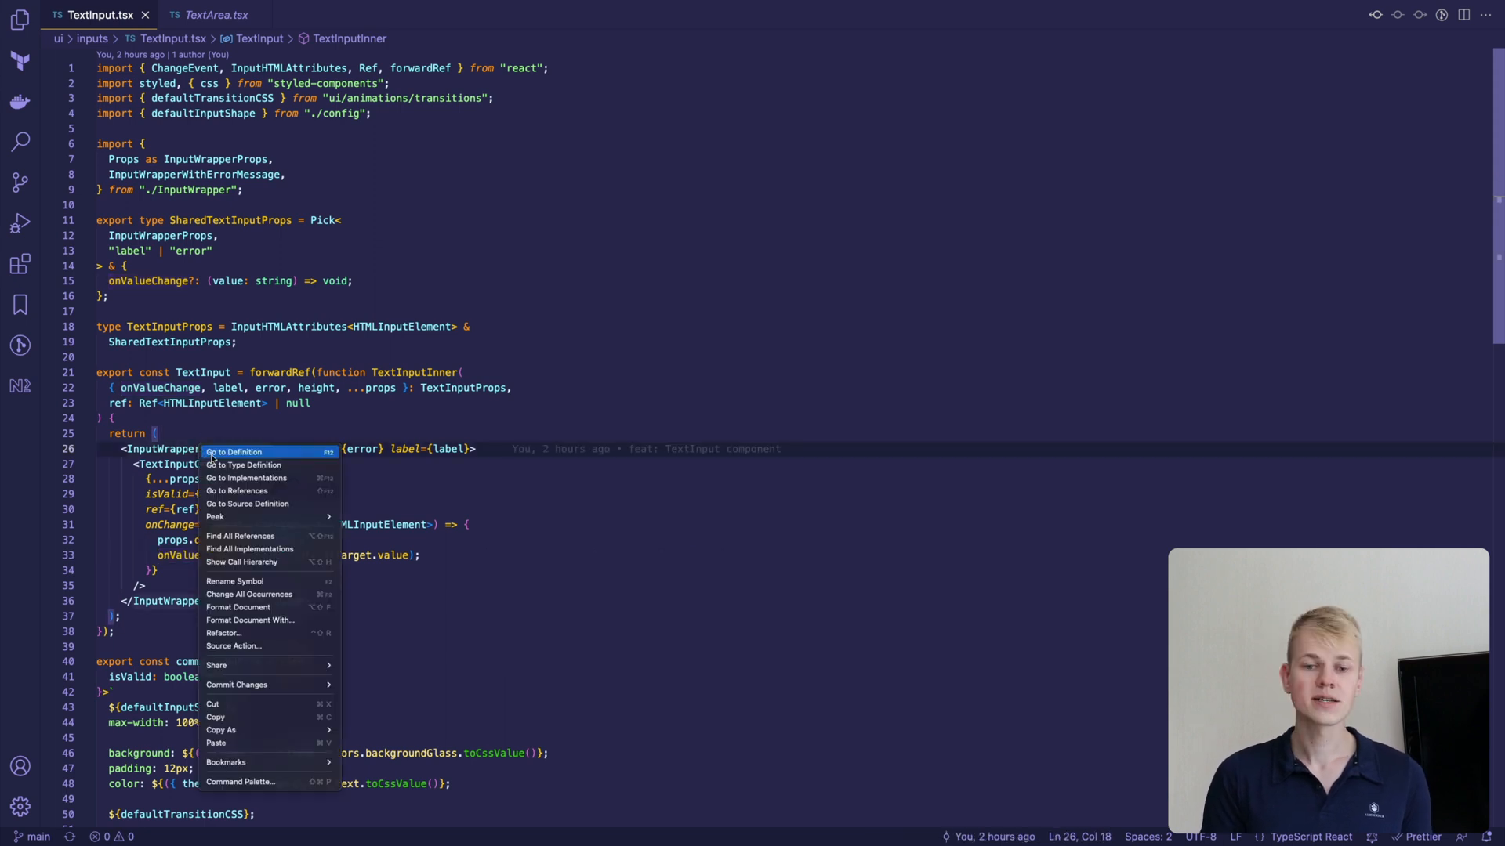
{"action": "left_click", "coordinate": [342, 453]}
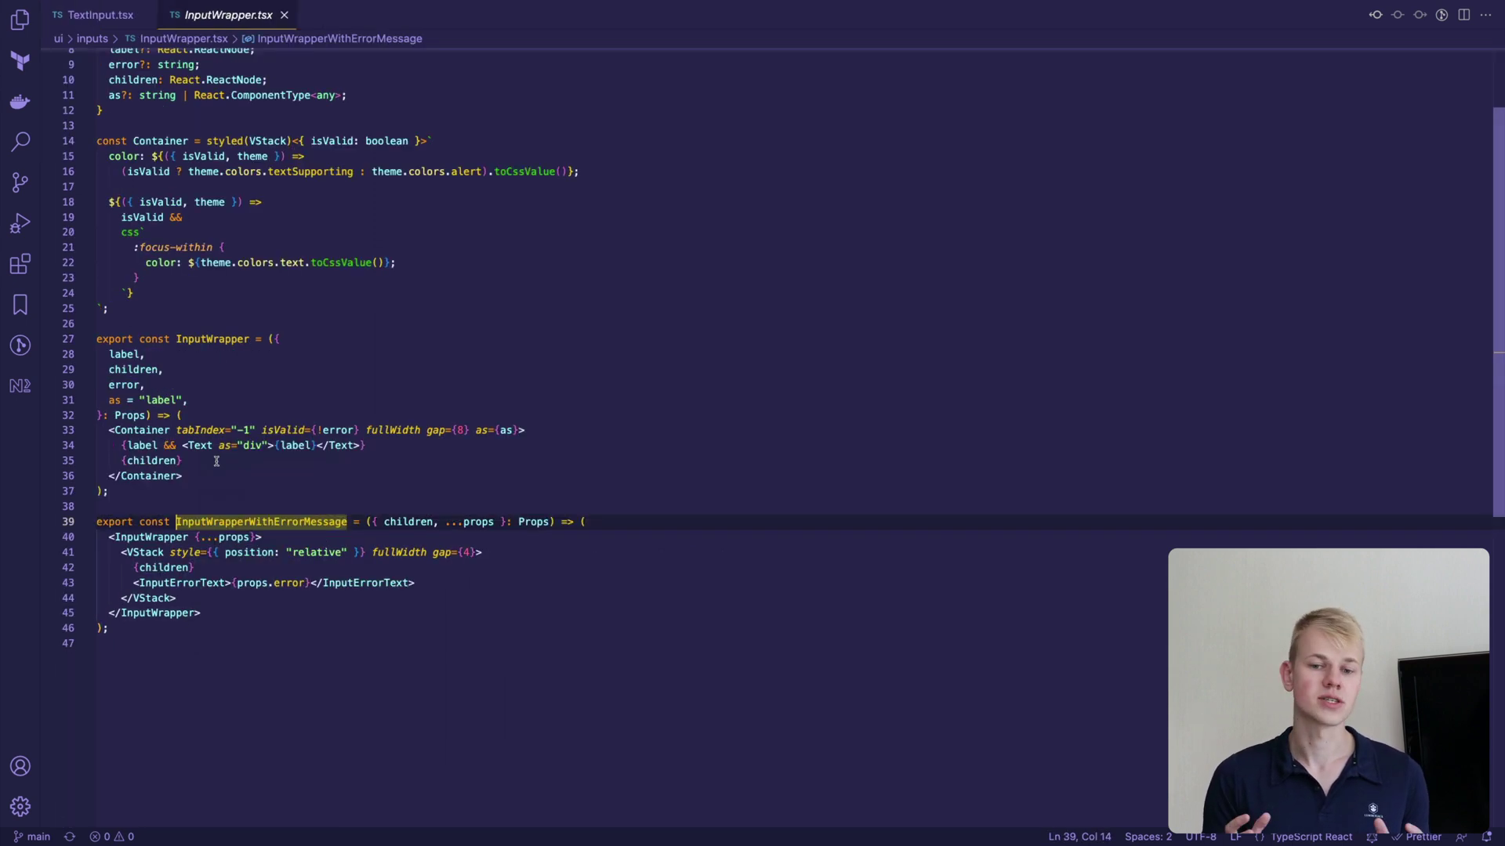
{"action": "double_click", "coordinate": [125, 156]}
{"action": "scroll", "coordinate": [149, 207], "scroll_direction": "up", "scroll_amount": 2}
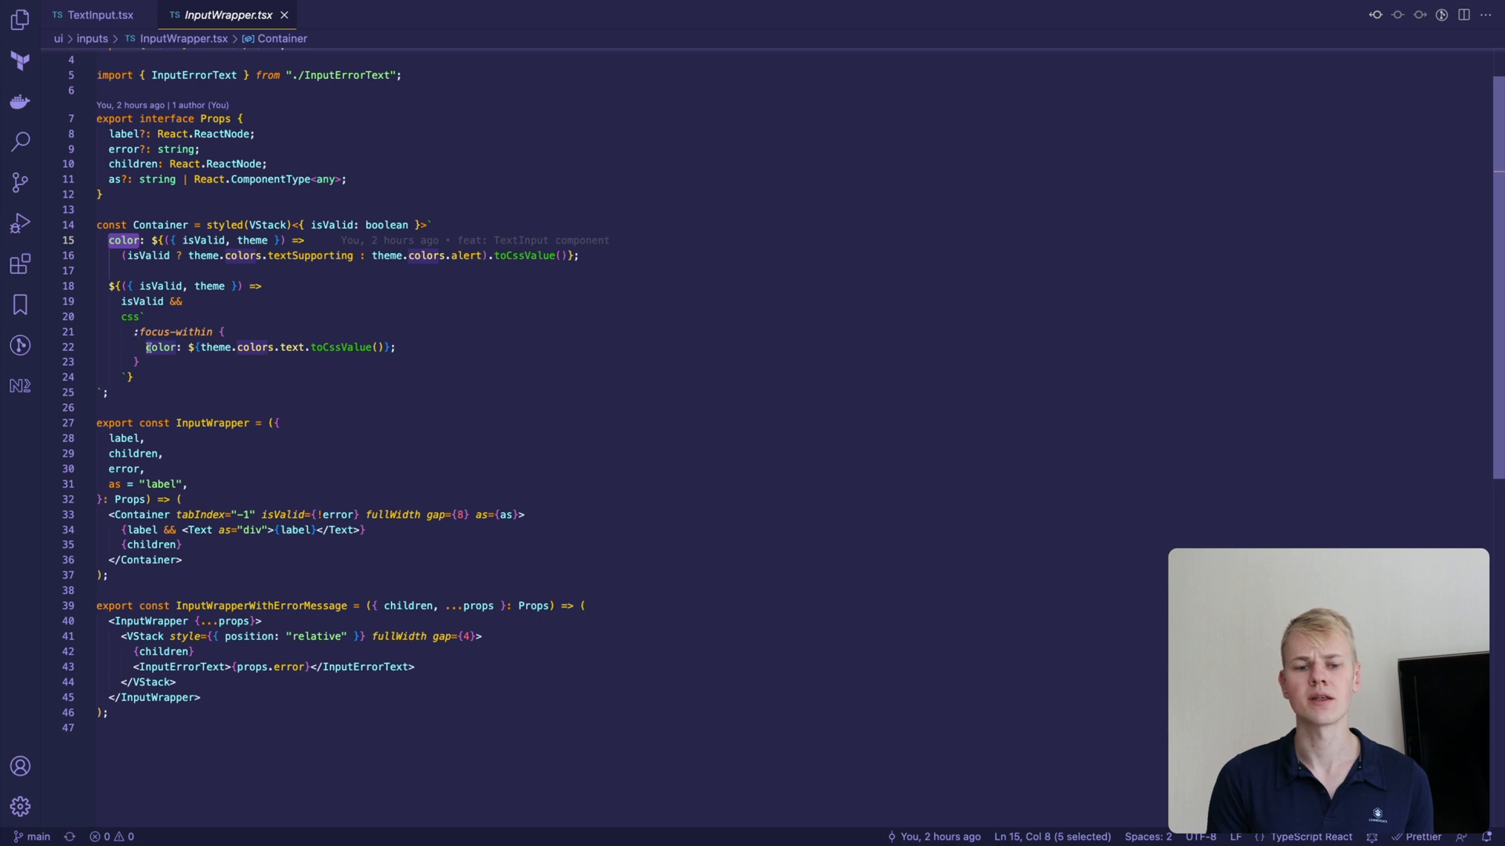
{"action": "left_click_drag", "start_coordinate": [139, 332], "coordinate": [215, 333]}
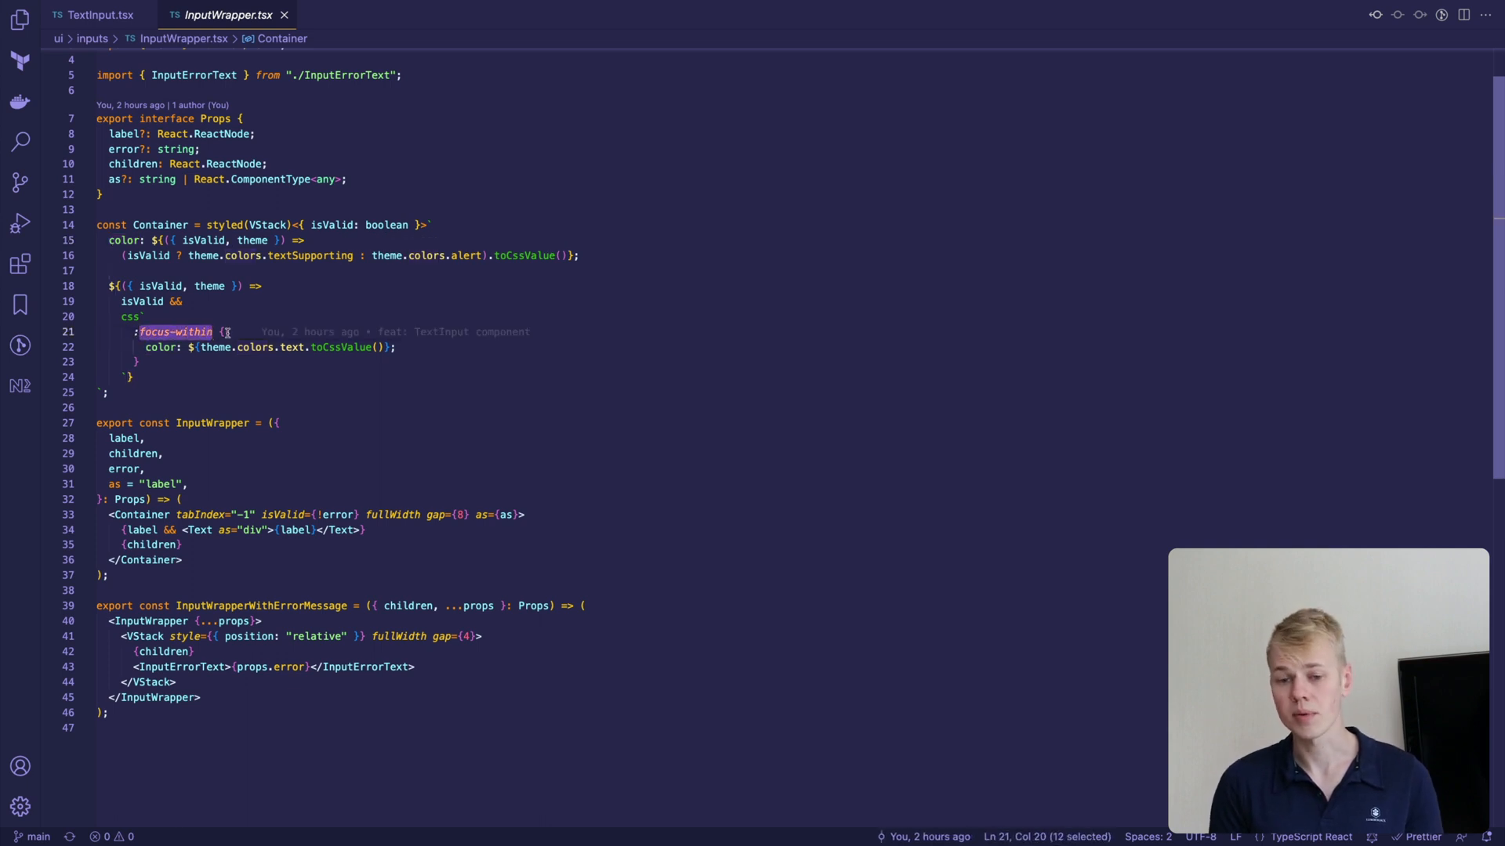
Step: Follow InputErrorText to its definition file, then return to TextArea.tsx
{"action": "right_click", "coordinate": [174, 666]}
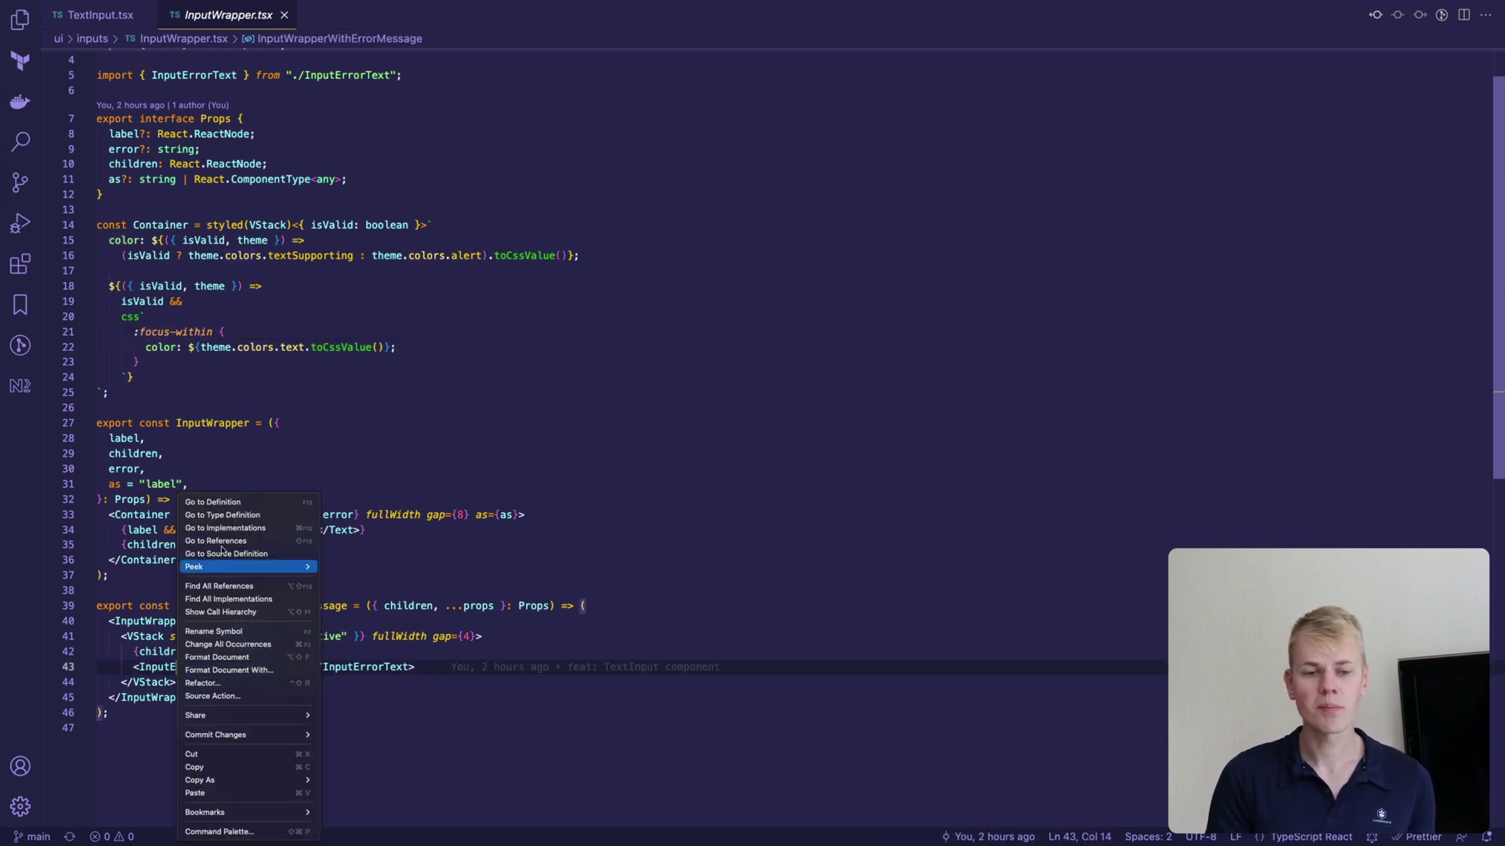
{"action": "left_click", "coordinate": [236, 504]}
{"action": "key", "text": "F12"}
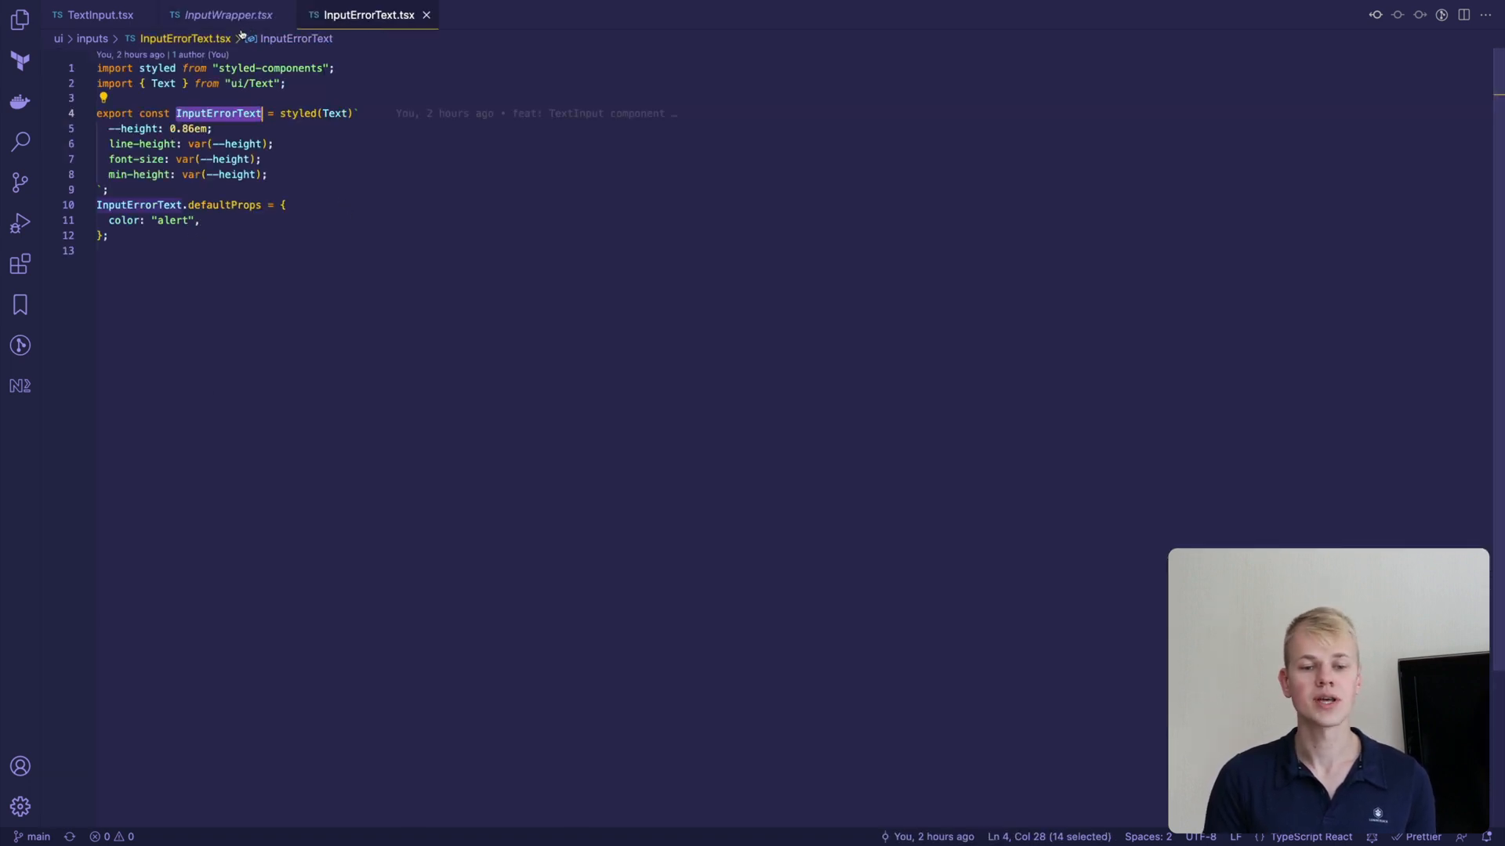
{"action": "key", "text": "ctrl+minus"}
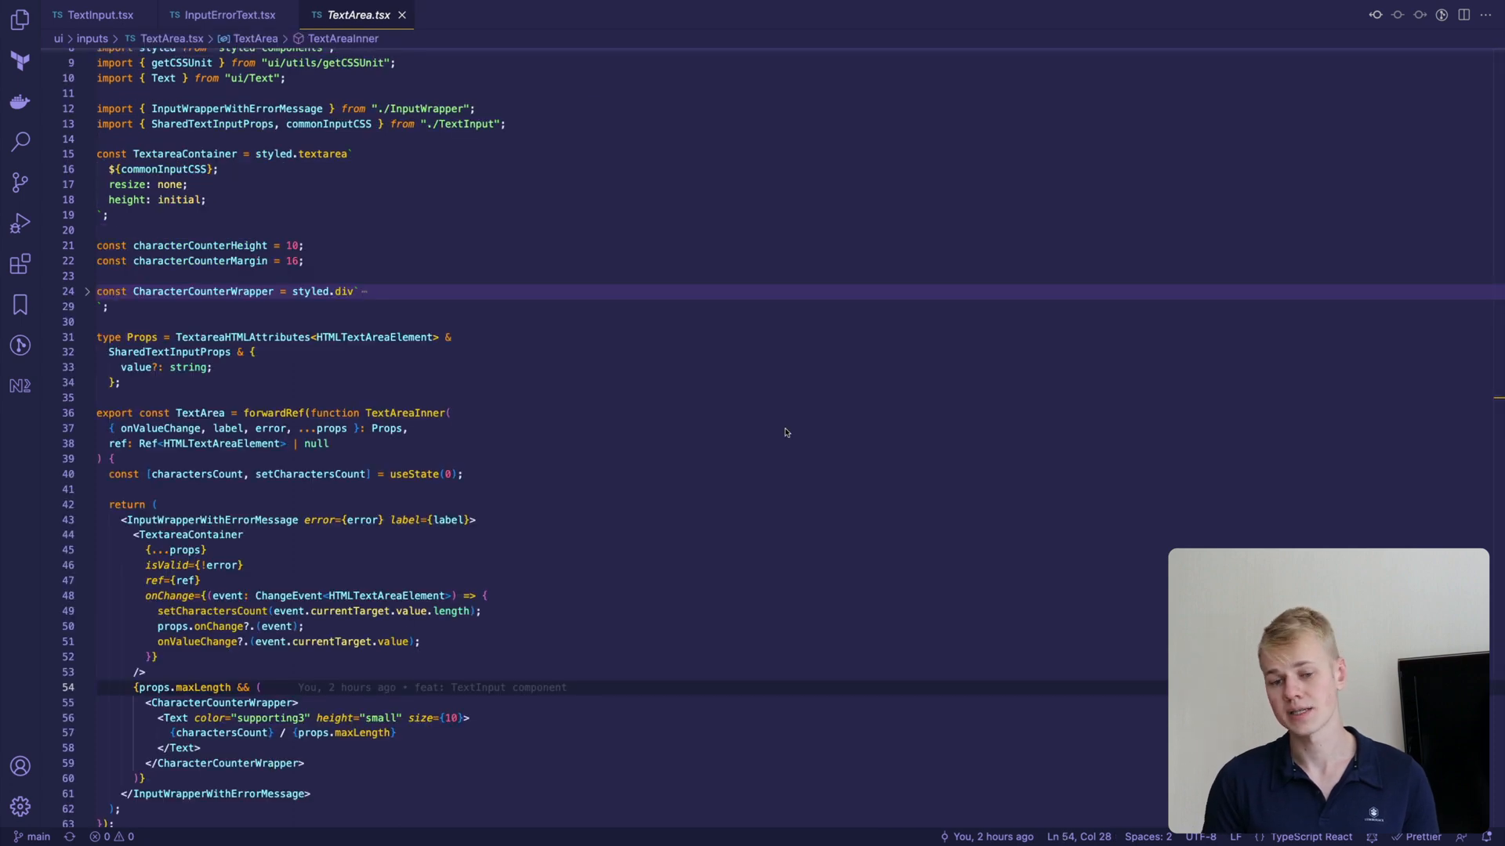
{"action": "left_click", "coordinate": [785, 430]}
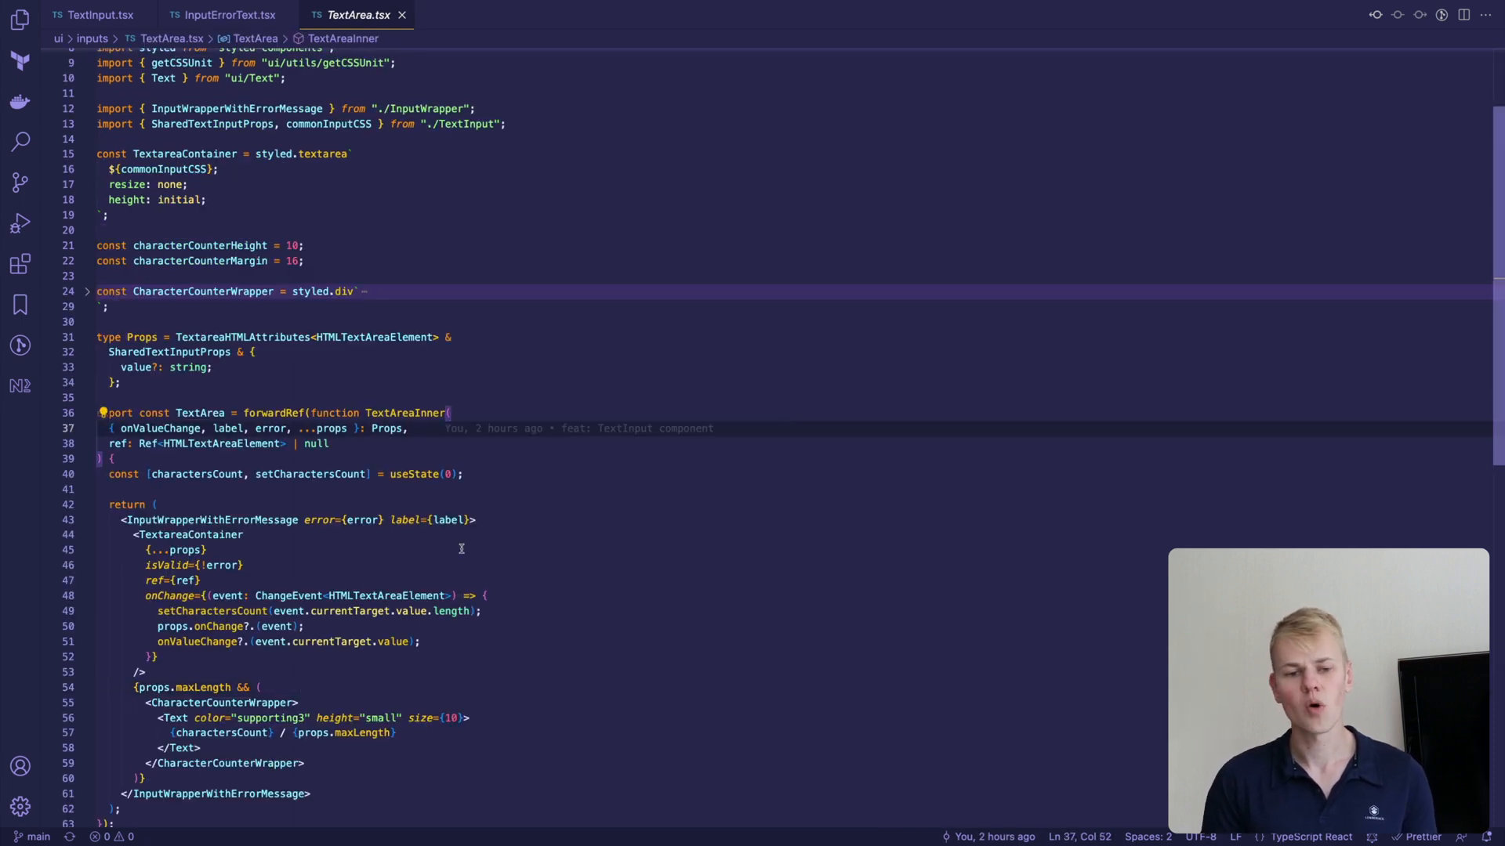
{"action": "double_click", "coordinate": [203, 687]}
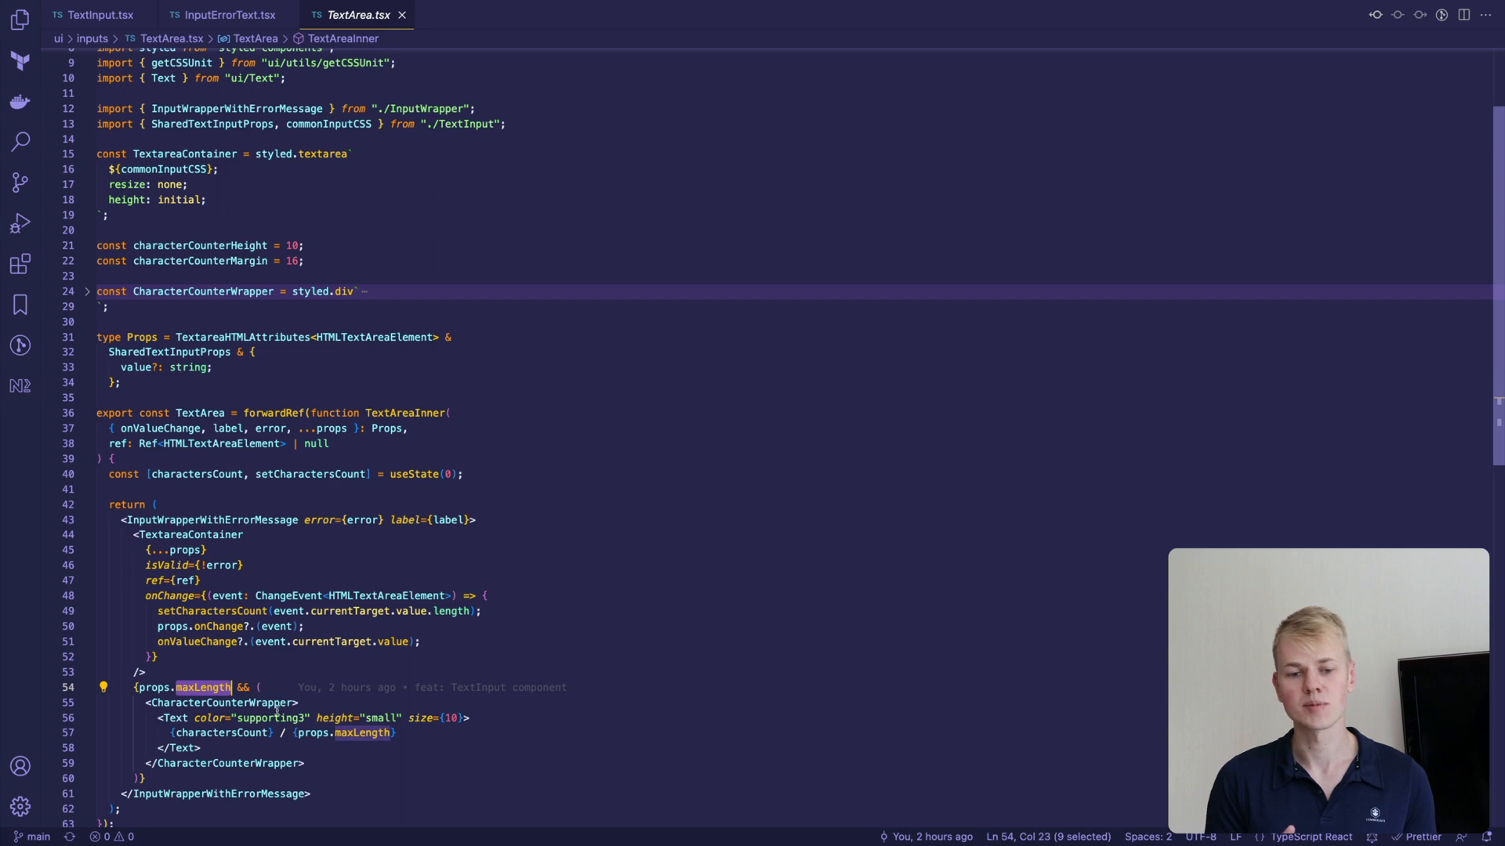
{"action": "double_click", "coordinate": [222, 704]}
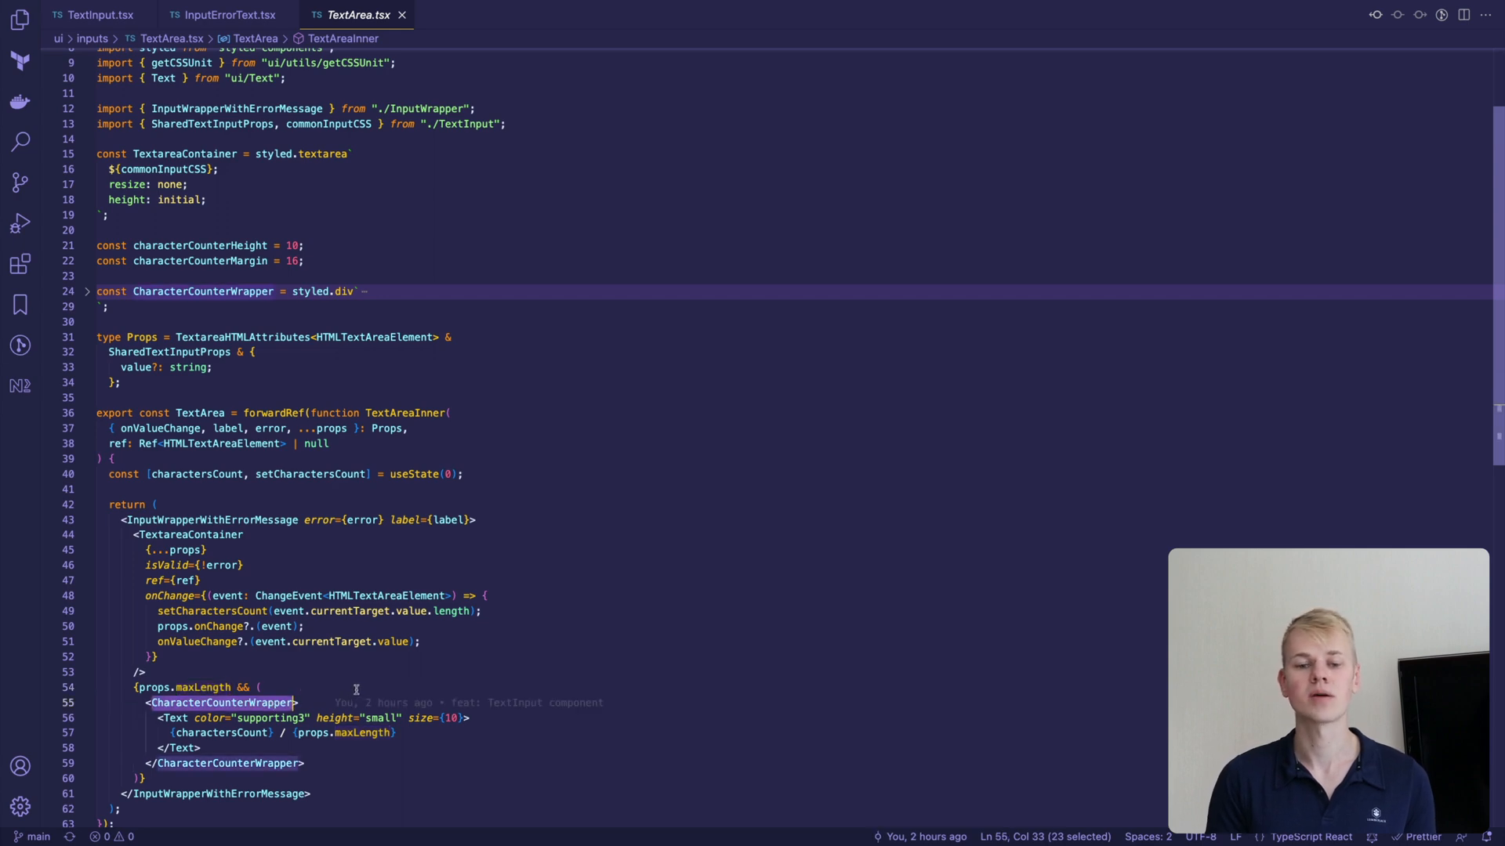